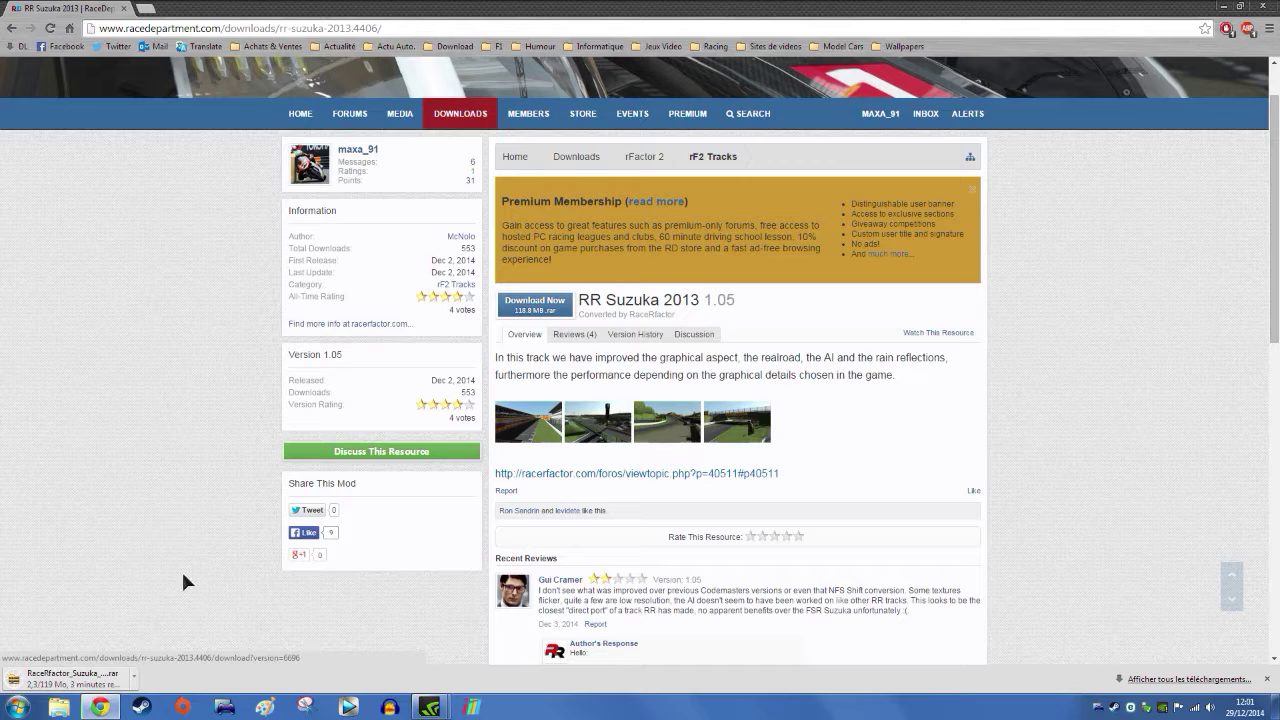
Step: Quit the browser despite the running download and extract the RaceRfactor_Suzuka_2013_v105 archive directly onto the desktop
left_click(1266, 5)
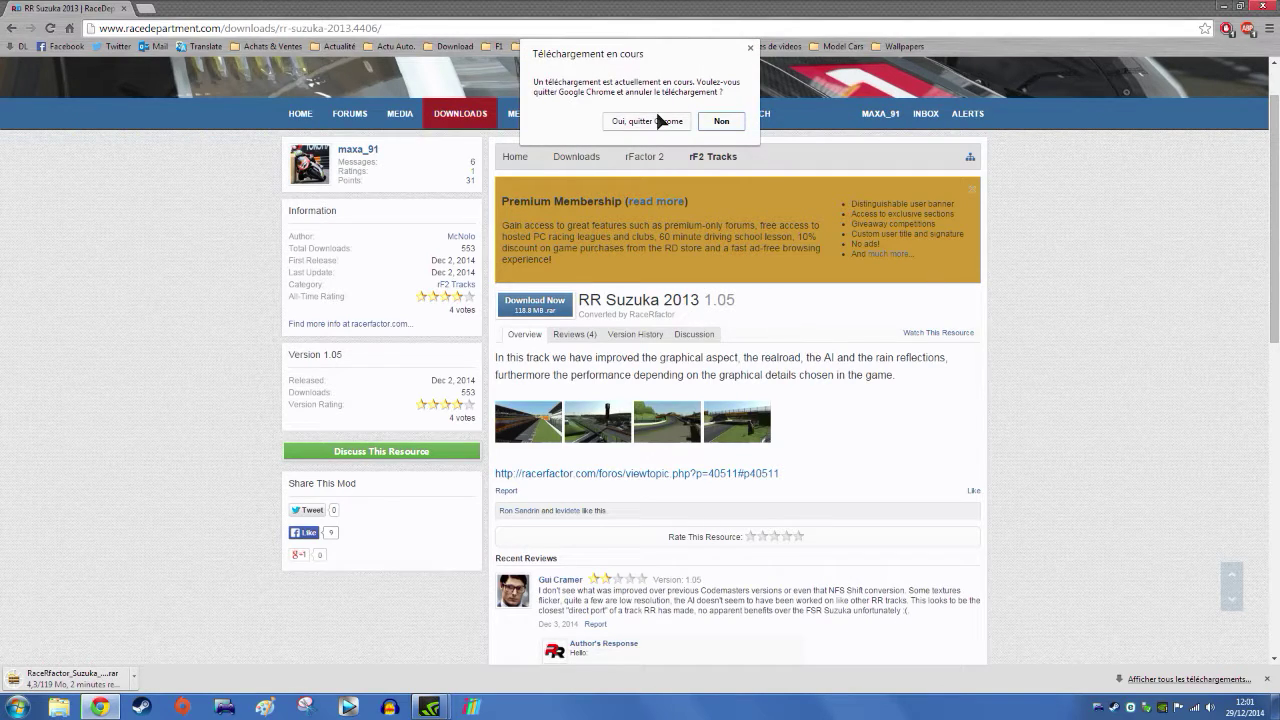
left_click(660, 121)
left_click(32, 22)
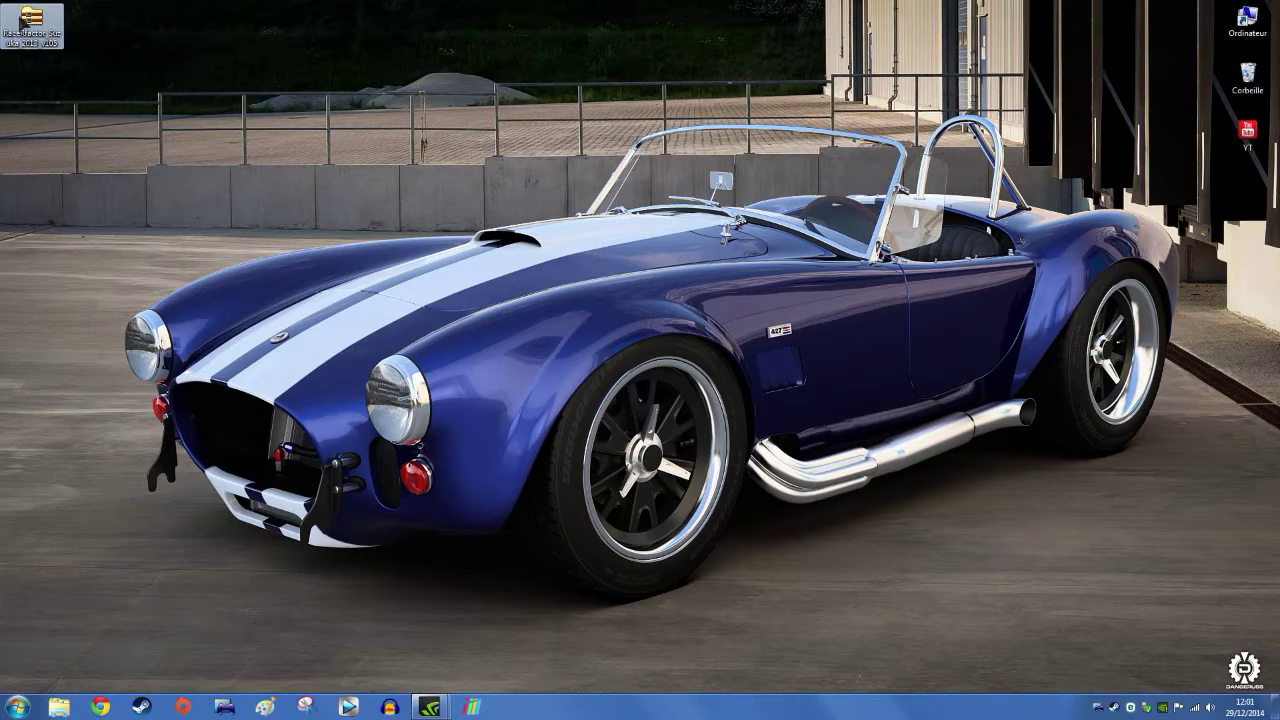
right_click(47, 24)
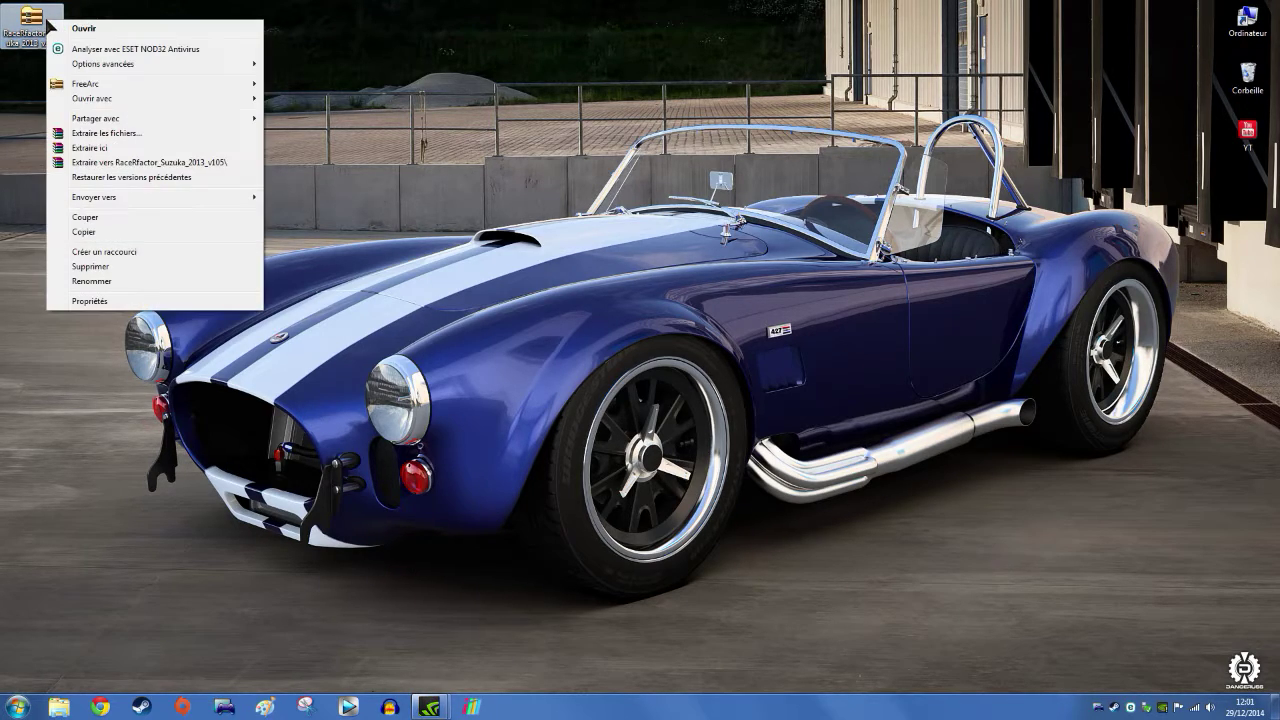
left_click(102, 147)
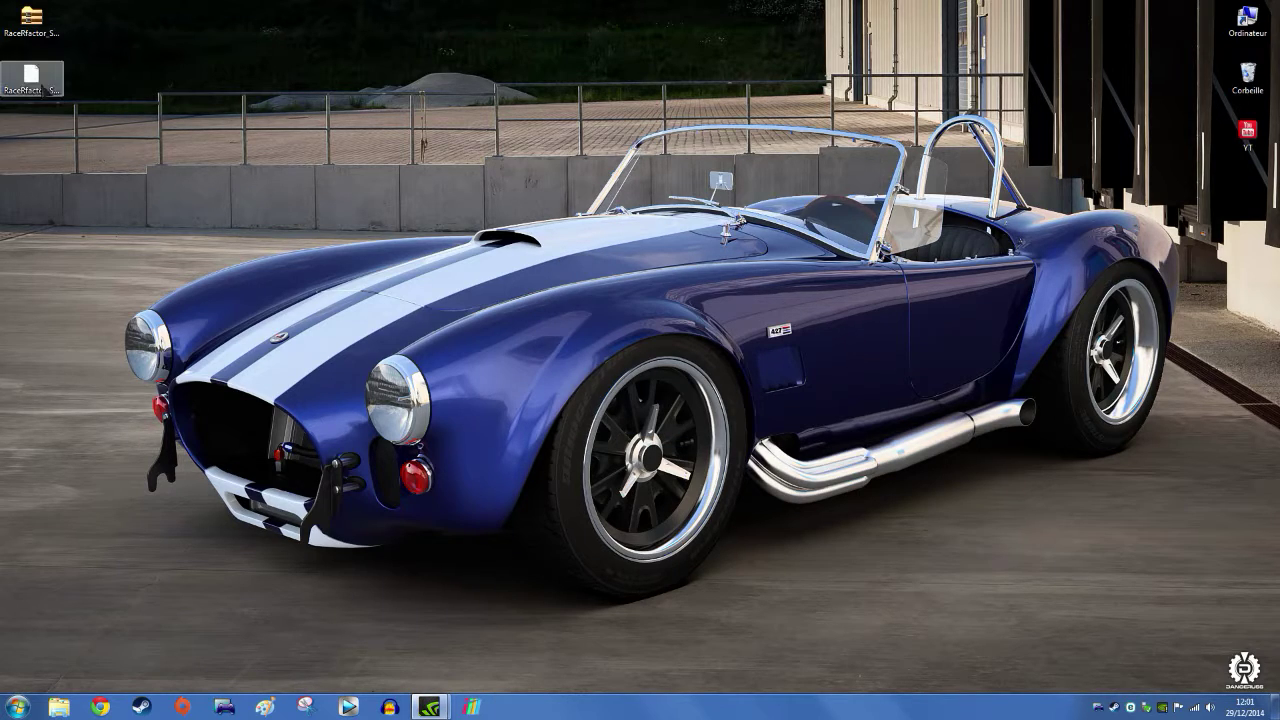
left_click(36, 88)
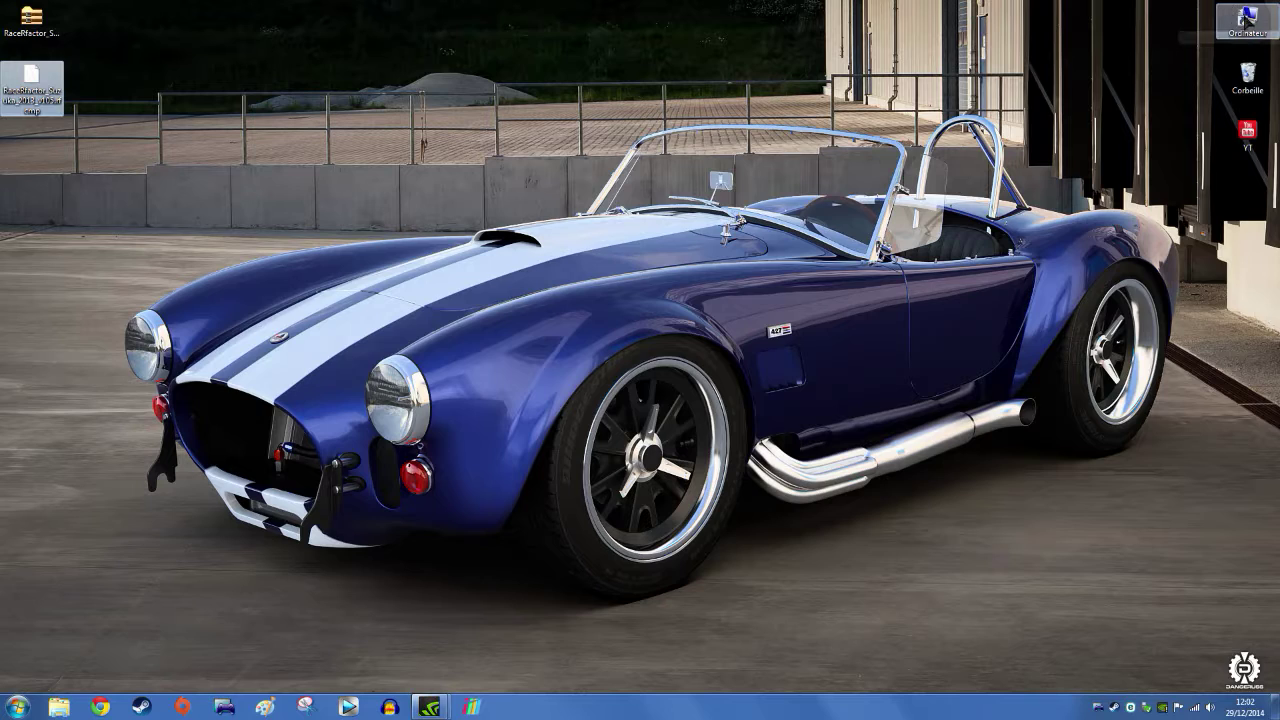
Step: Open the folder F:\Mes Jeux\rFactor2\Packages and briefly look into its Skins subfolder
double_click(1246, 16)
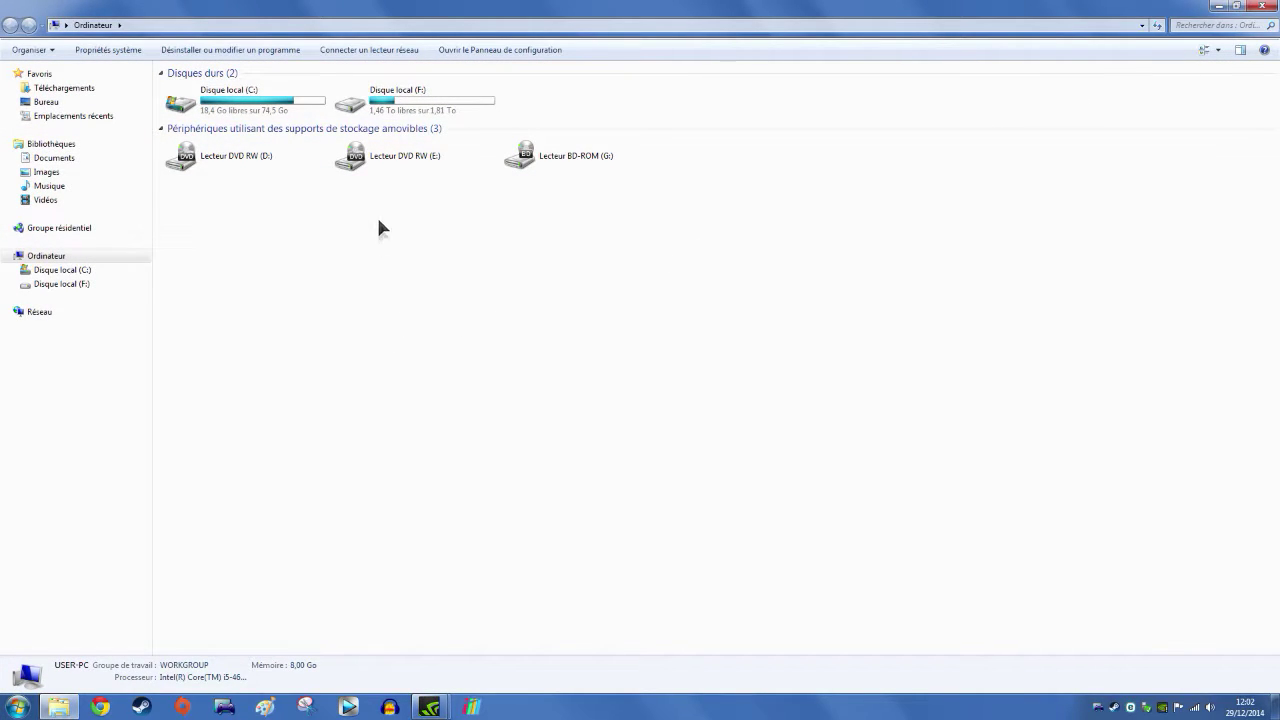
left_click(386, 107)
double_click(386, 107)
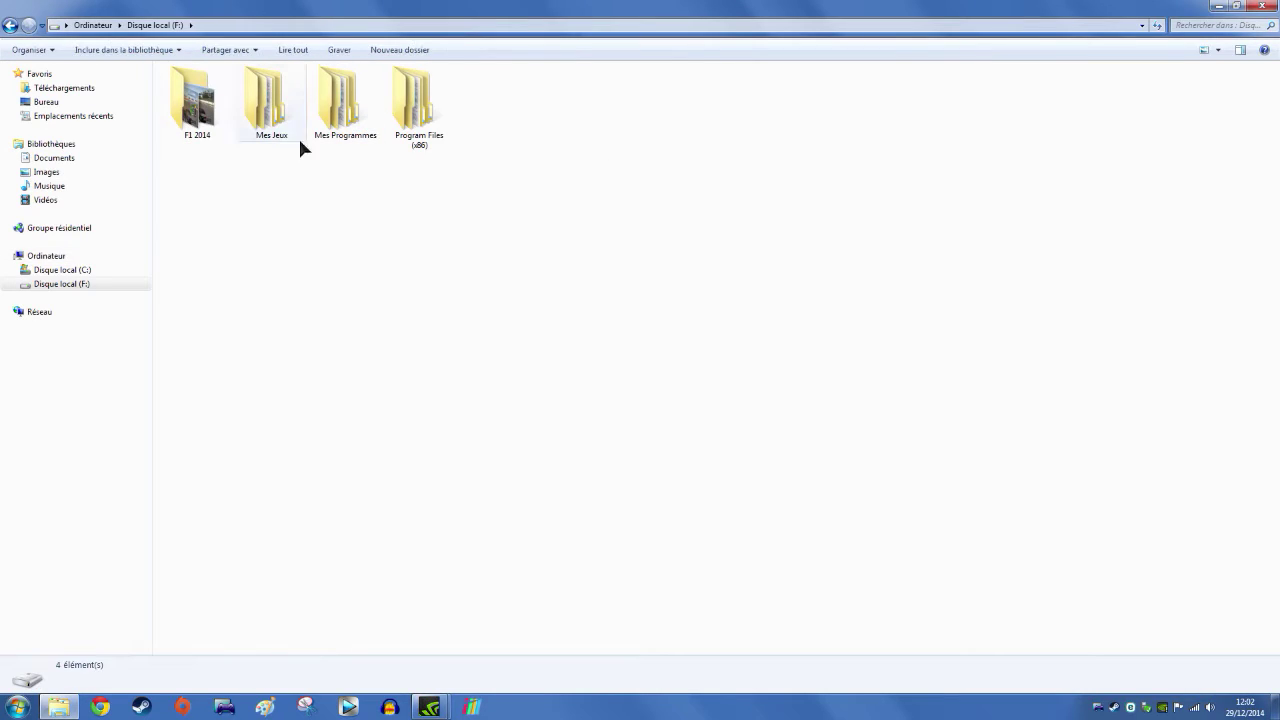
double_click(288, 120)
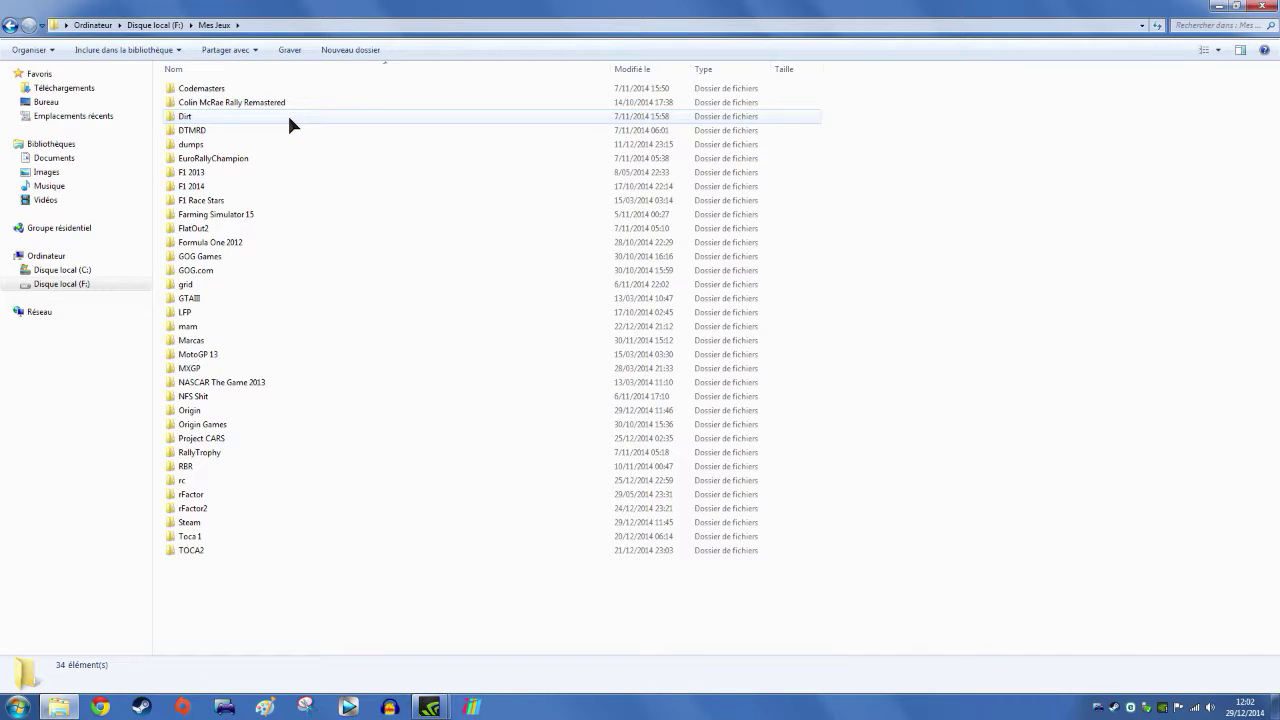
left_click(197, 512)
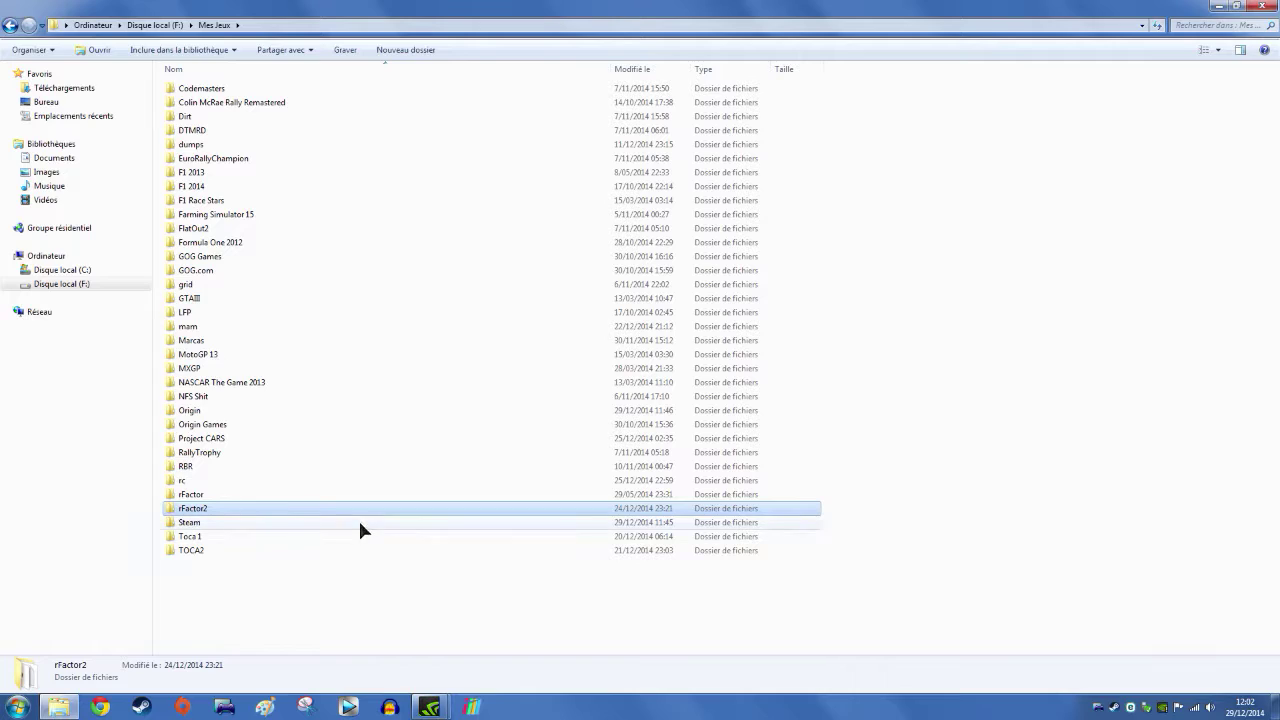
double_click(256, 507)
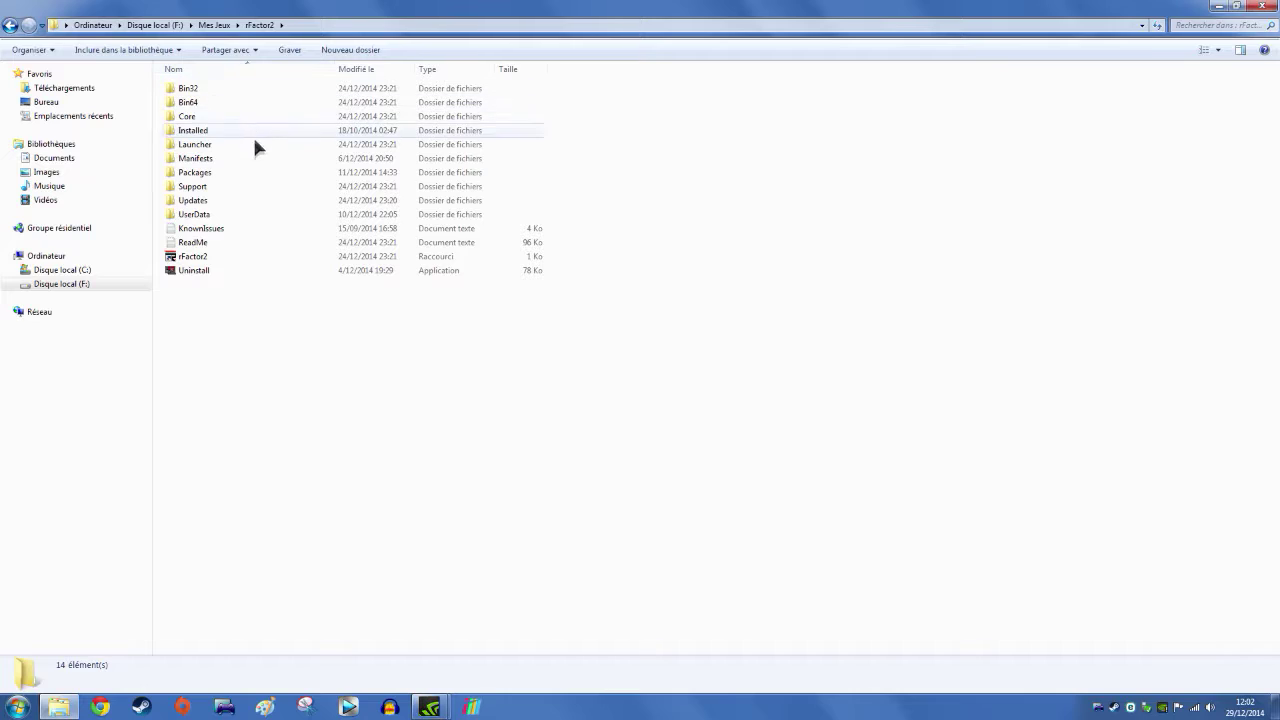
left_click(220, 174)
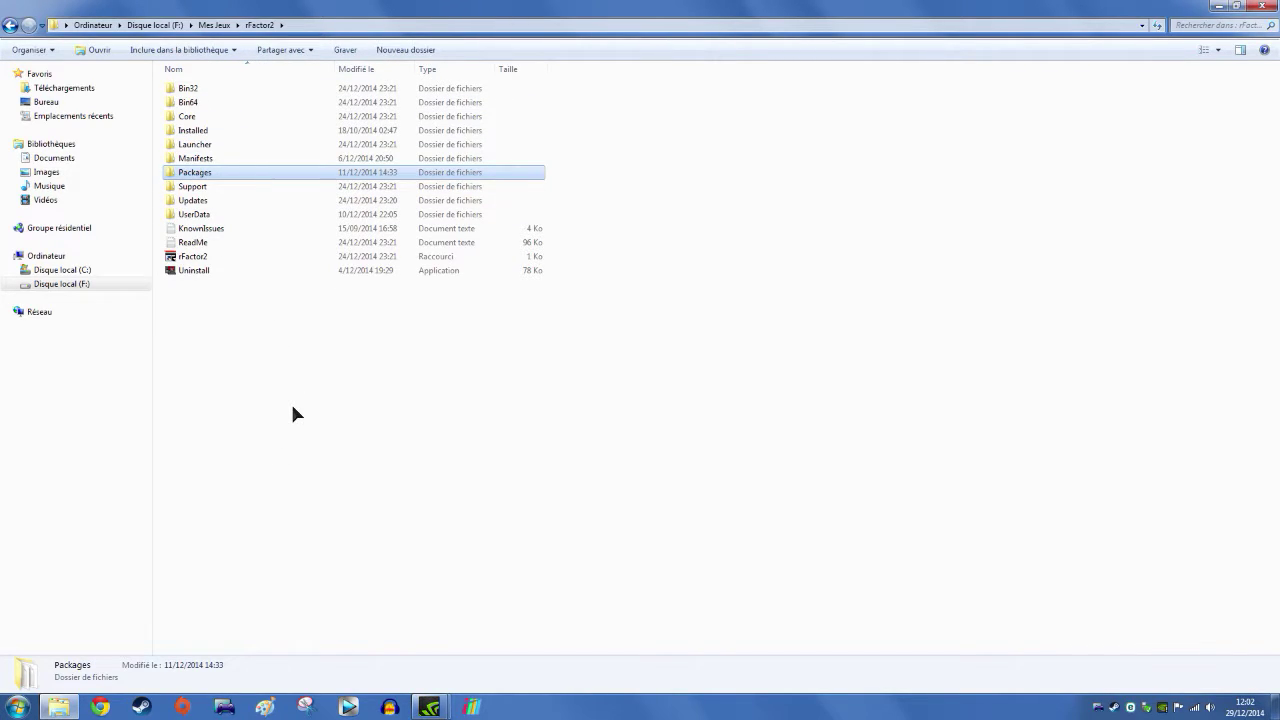
double_click(245, 170)
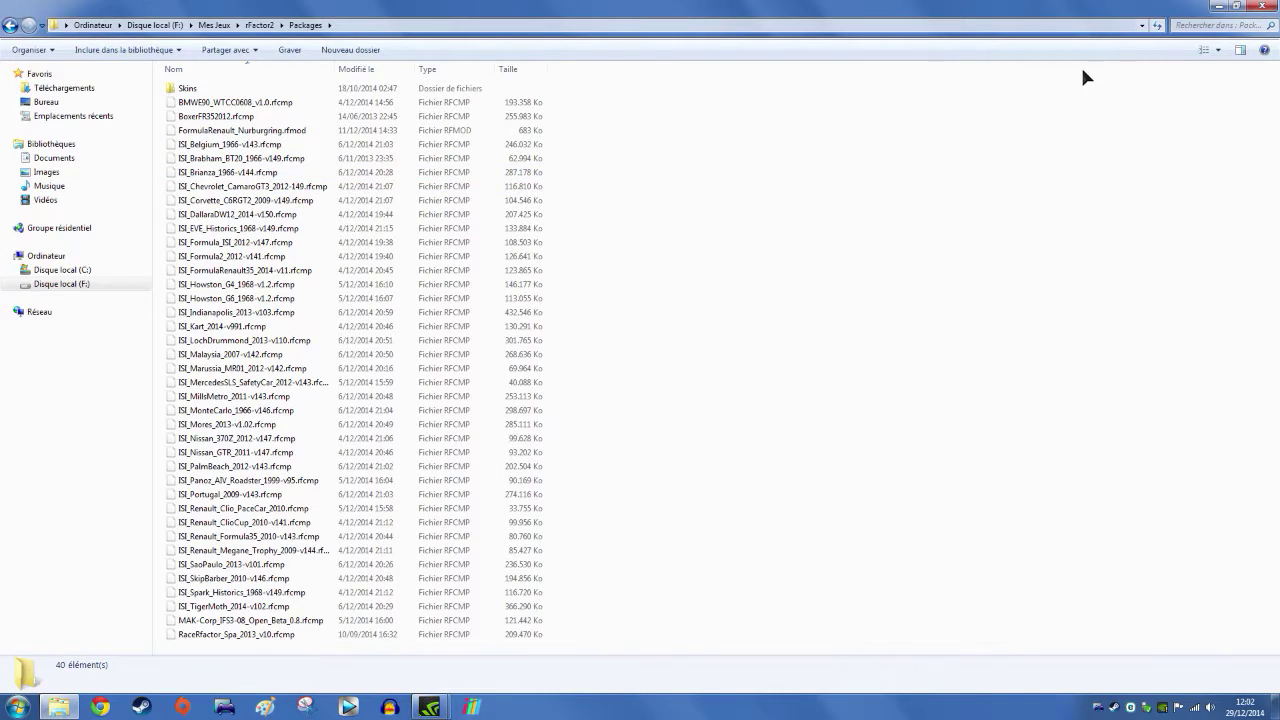
double_click(183, 89)
left_click(9, 27)
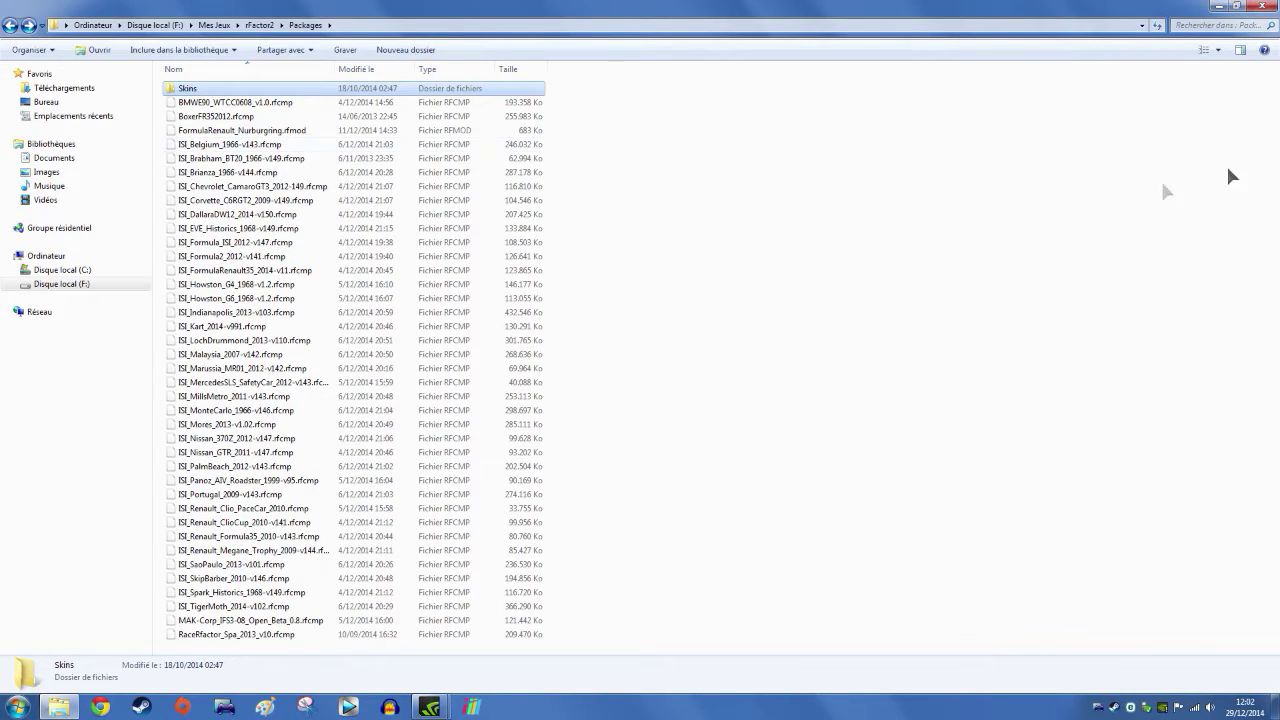
Step: Copy the extracted RaceRfactor_Suzuka_2013_v105.rfcmp into the Packages folder and move its desktop copy and archive to the recycle bin
left_click(1237, 8)
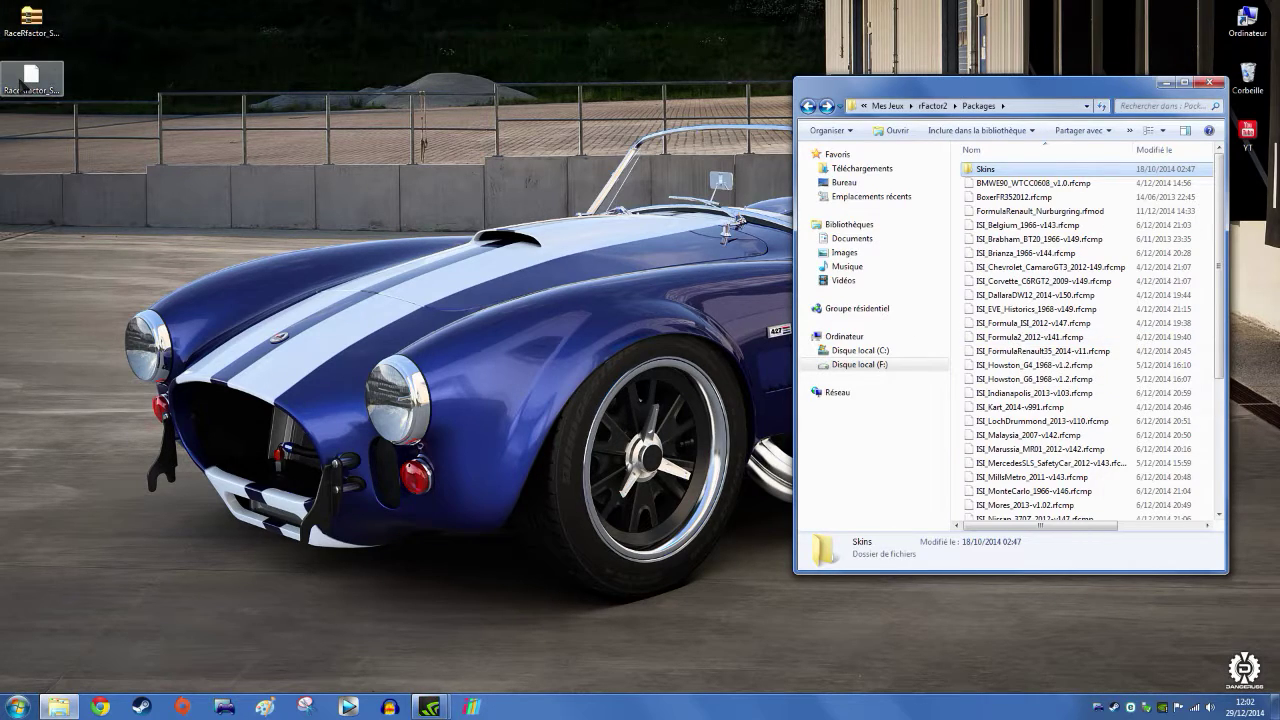
left_click_drag(31, 76, 1103, 310)
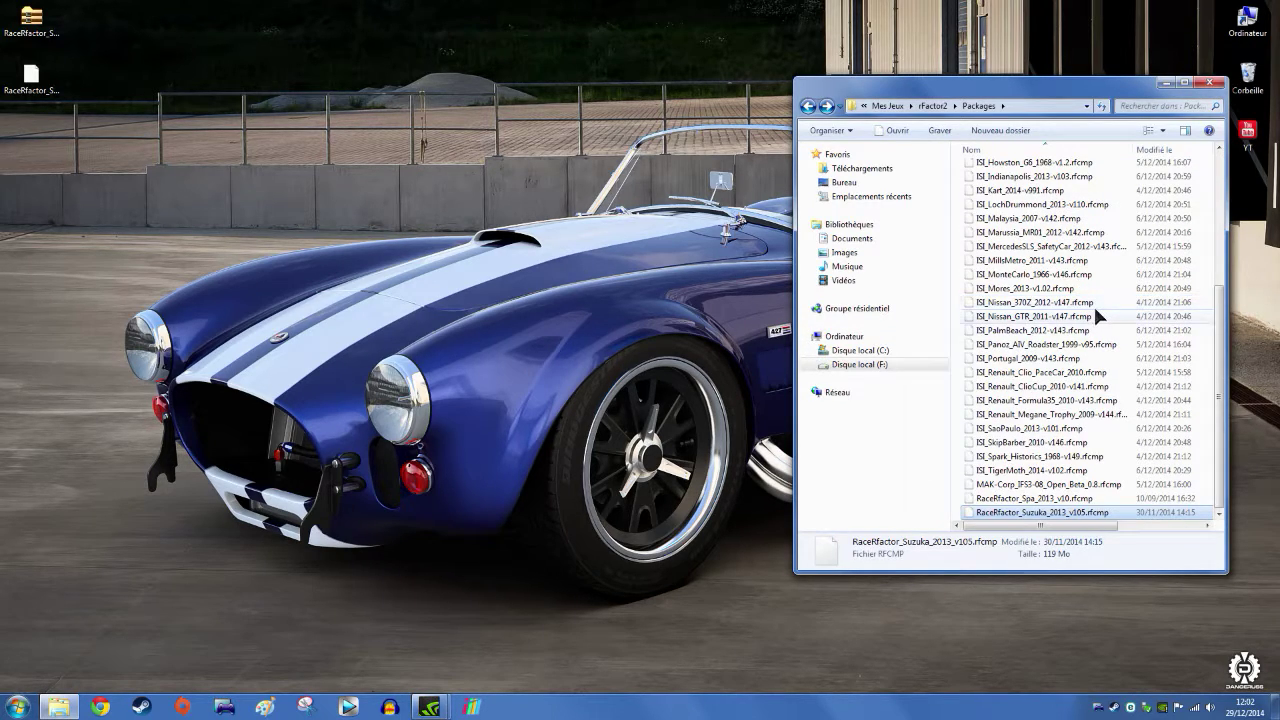
left_click_drag(24, 78, 1246, 82)
left_click_drag(30, 16, 103, 140)
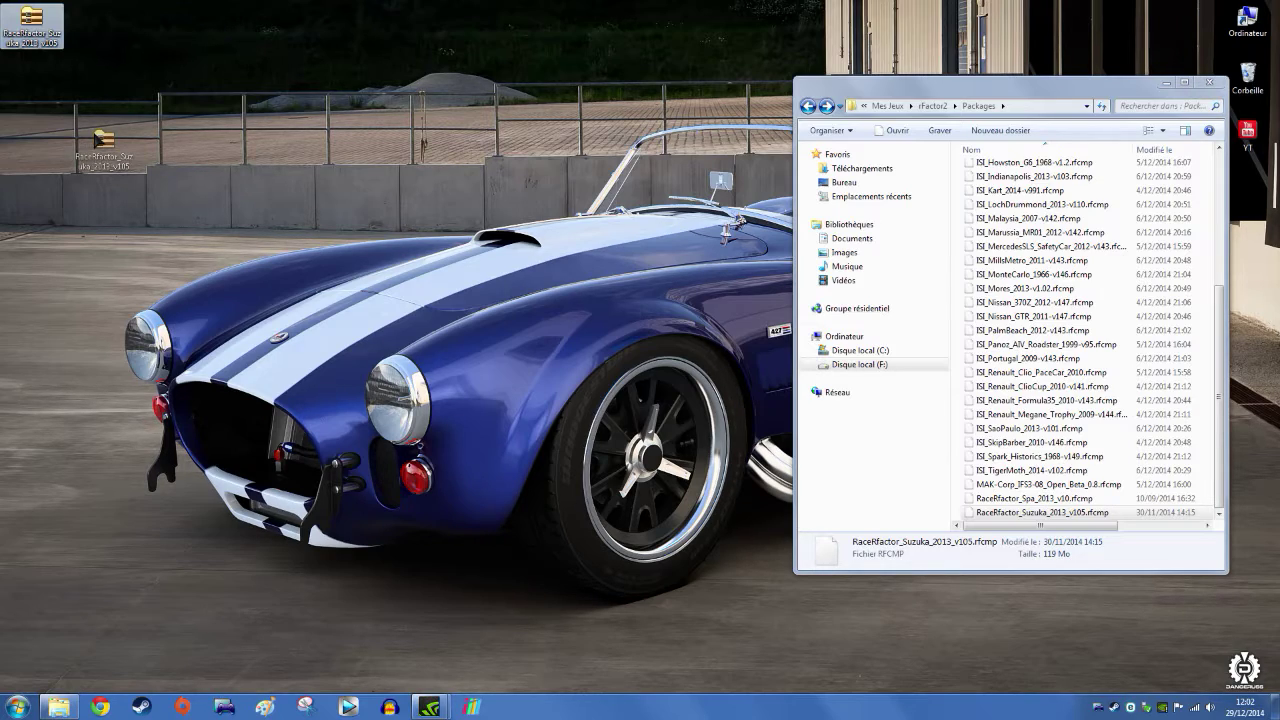
left_click_drag(103, 140, 1246, 80)
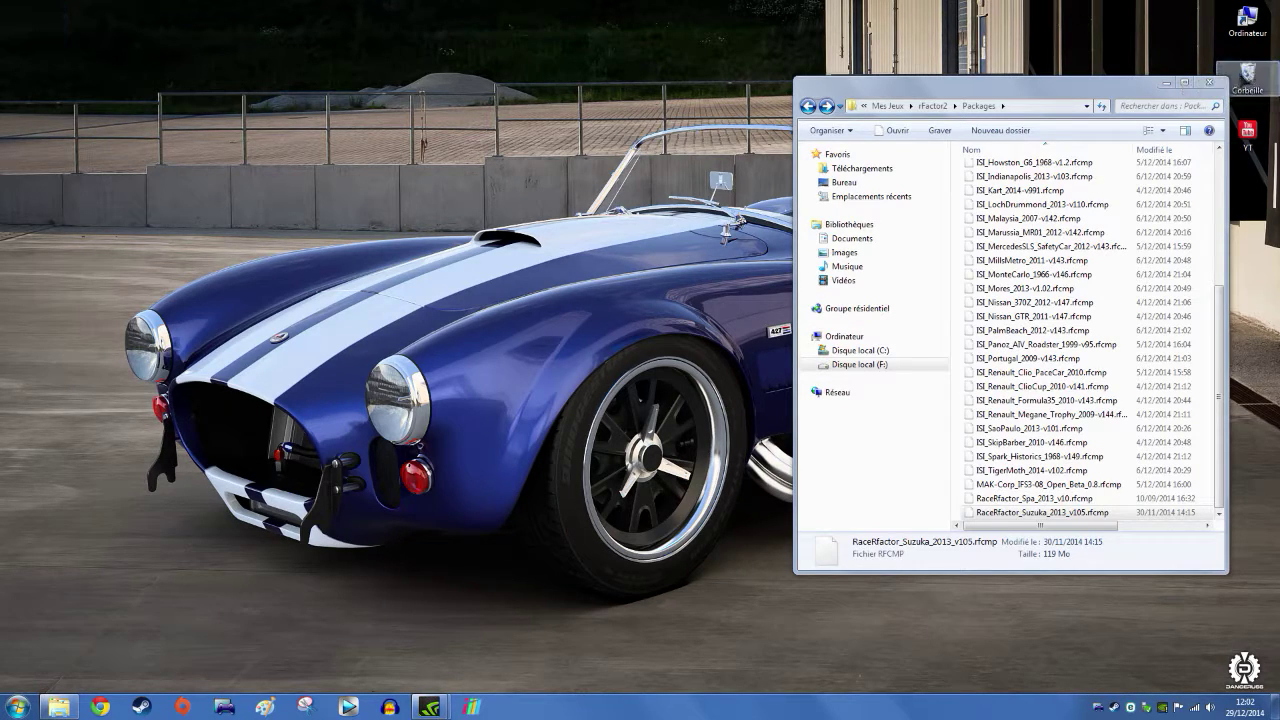
Step: Launch rFactor2 from its shortcut in the rFactor2 folder and minimize the file explorer
left_click(1183, 83)
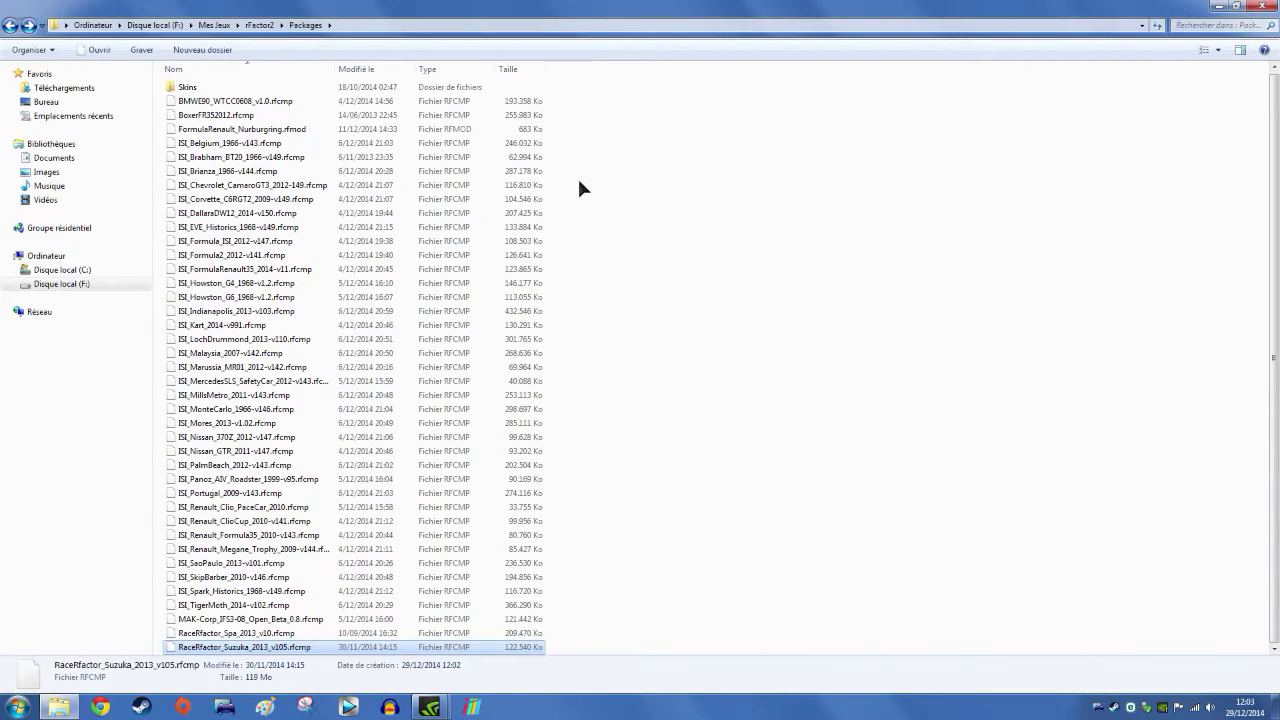
left_click(11, 26)
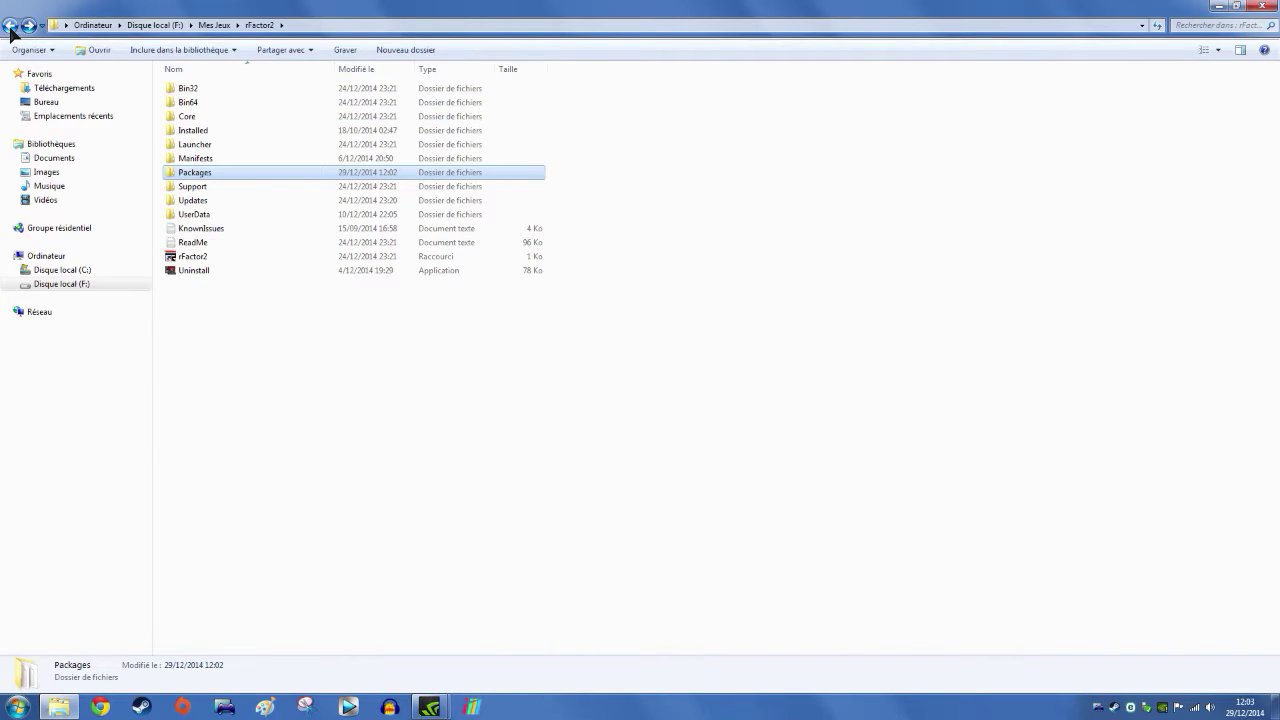
left_click(208, 256)
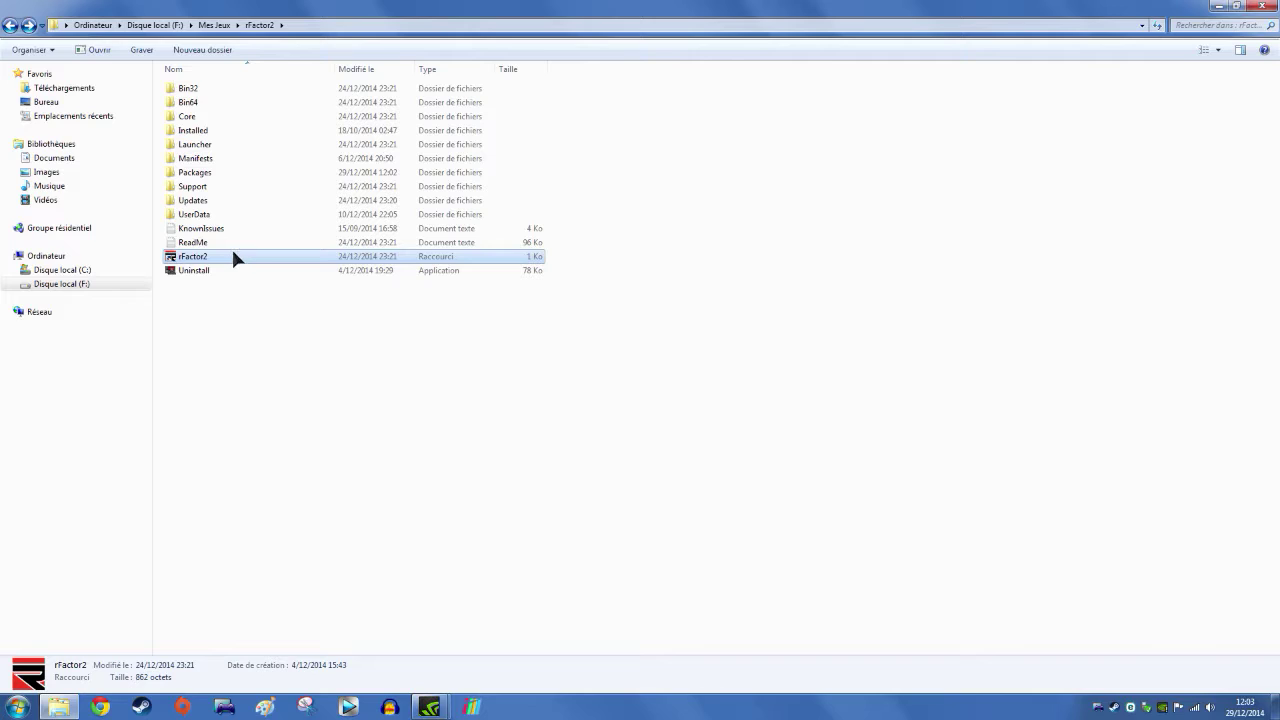
double_click(230, 257)
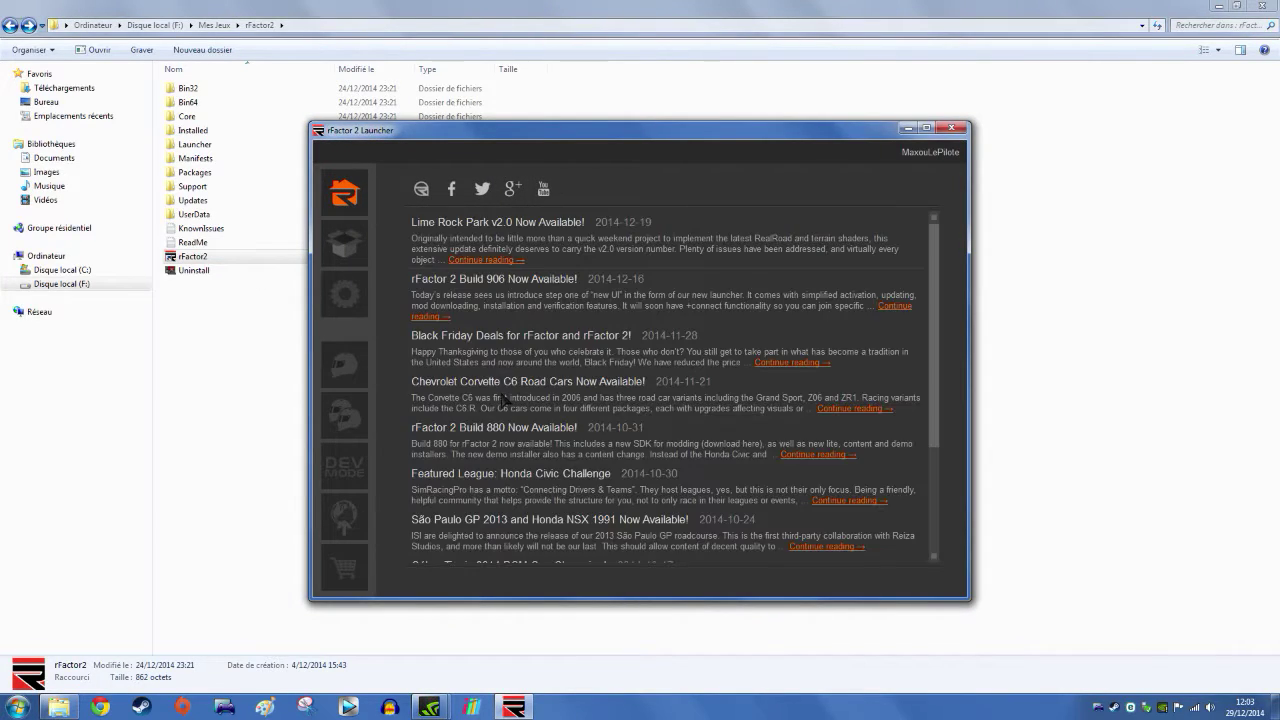
left_click(1219, 5)
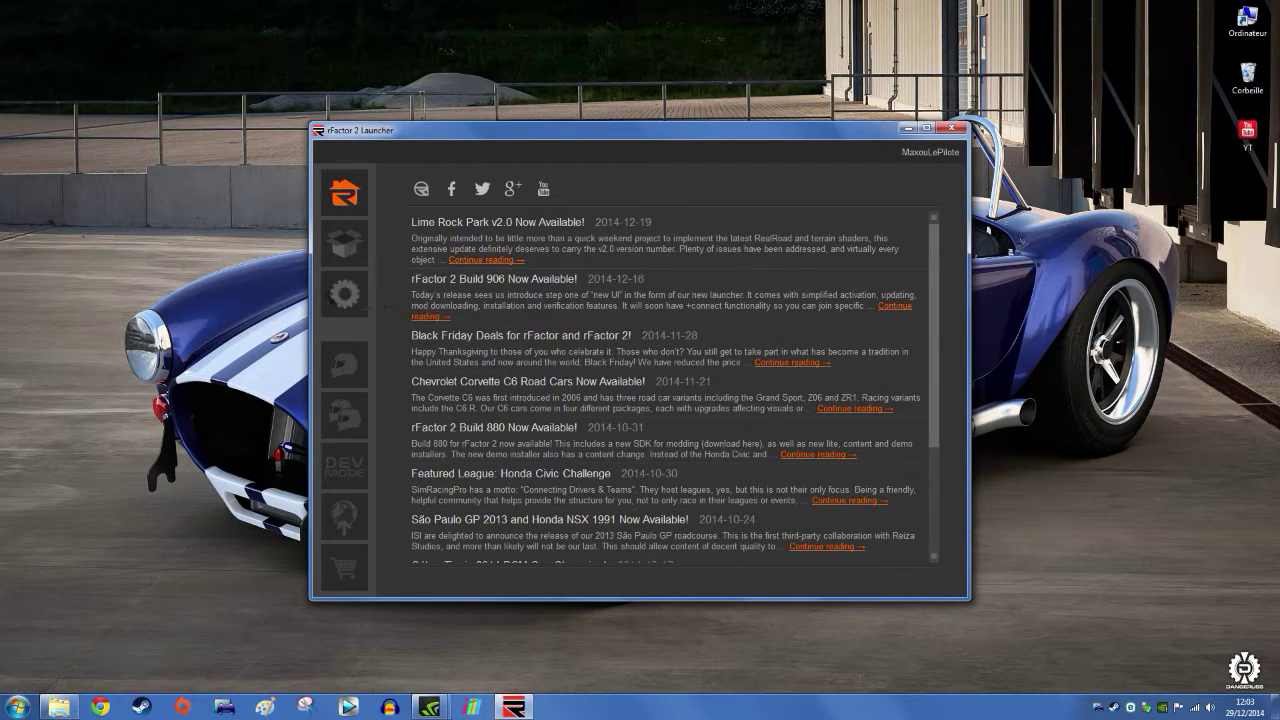
Step: Open the launcher's package list and look through the available vehicles and tracks and their install status
left_click(344, 294)
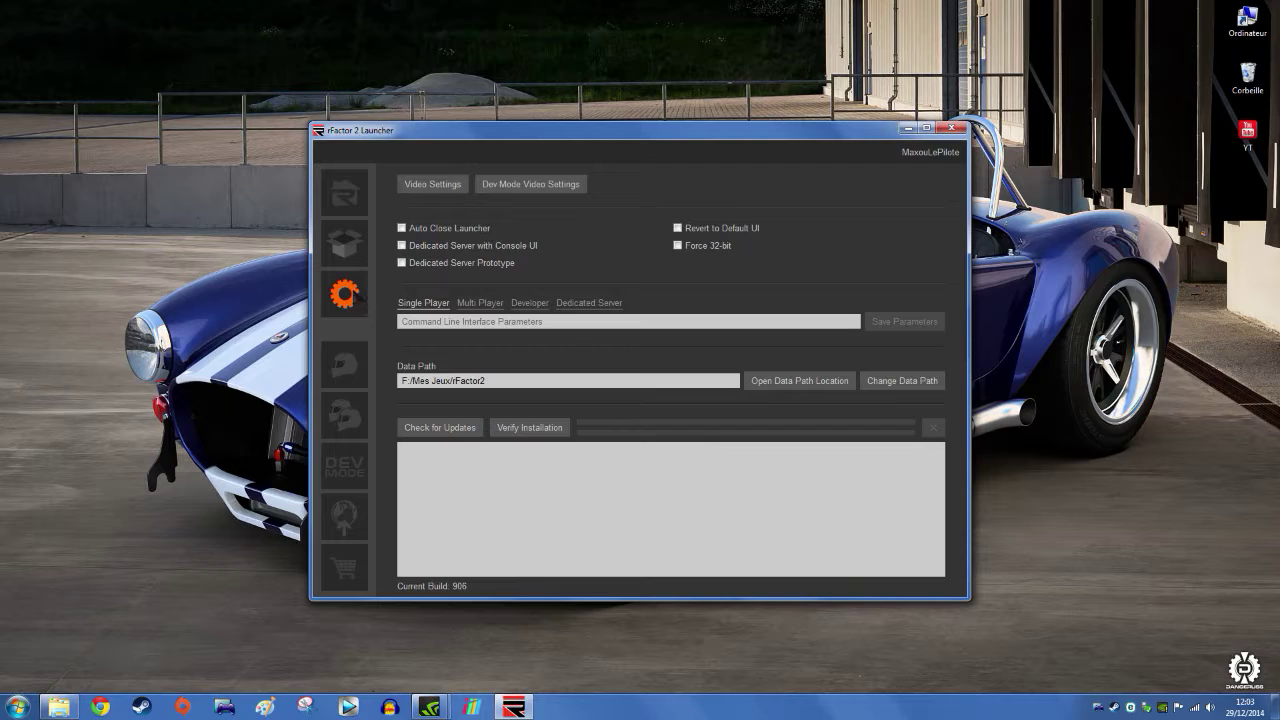
left_click(352, 242)
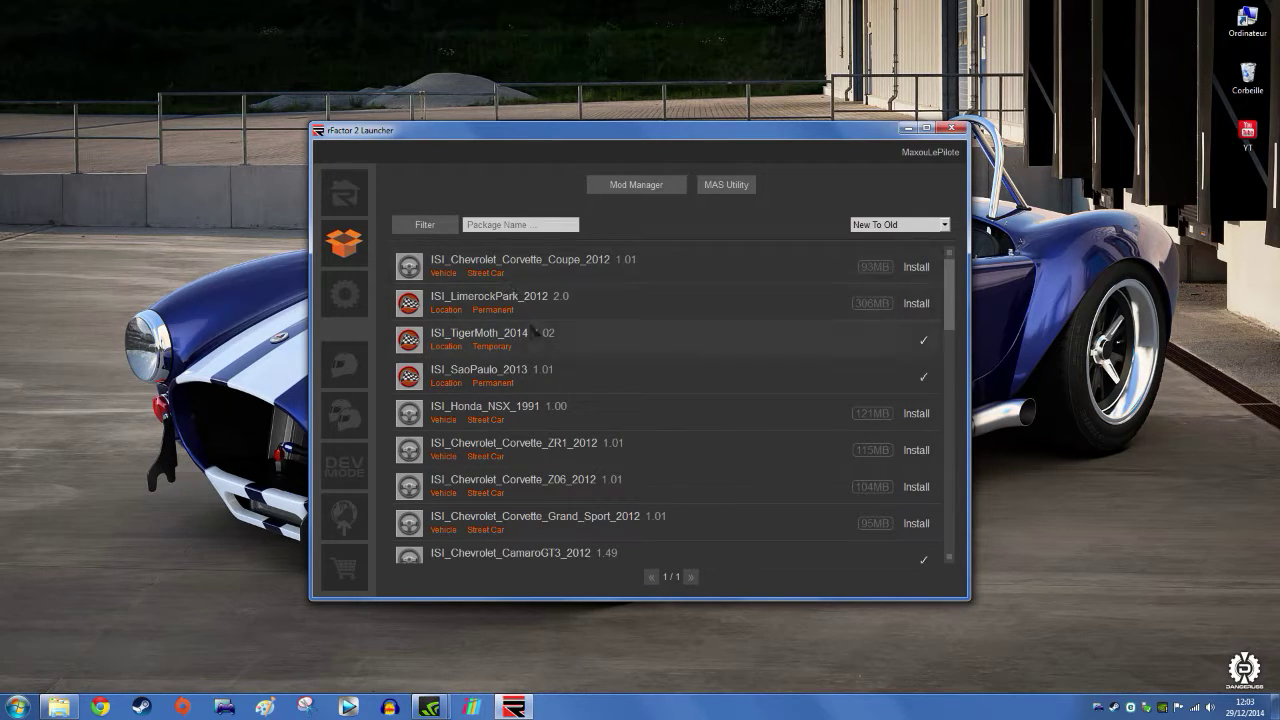
scroll(603, 383, "down", 1)
scroll(603, 383, "down", 1)
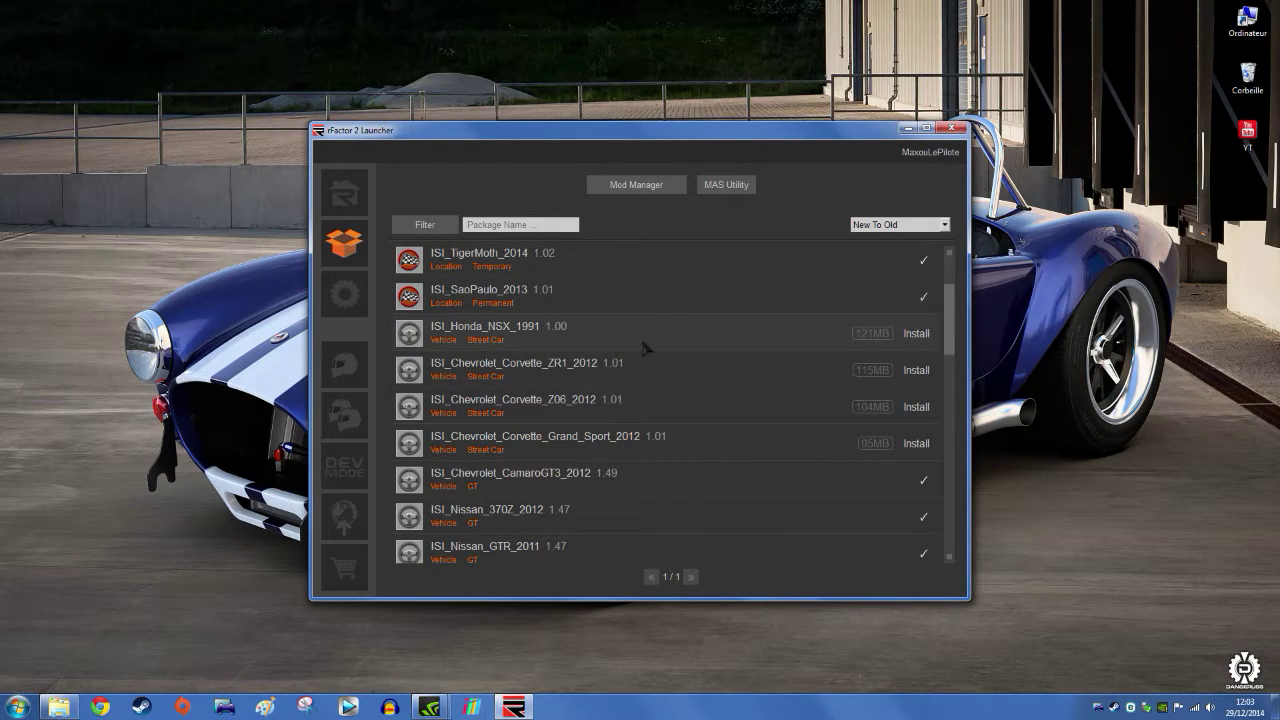
scroll(641, 395, "up", 1)
scroll(641, 398, "up", 1)
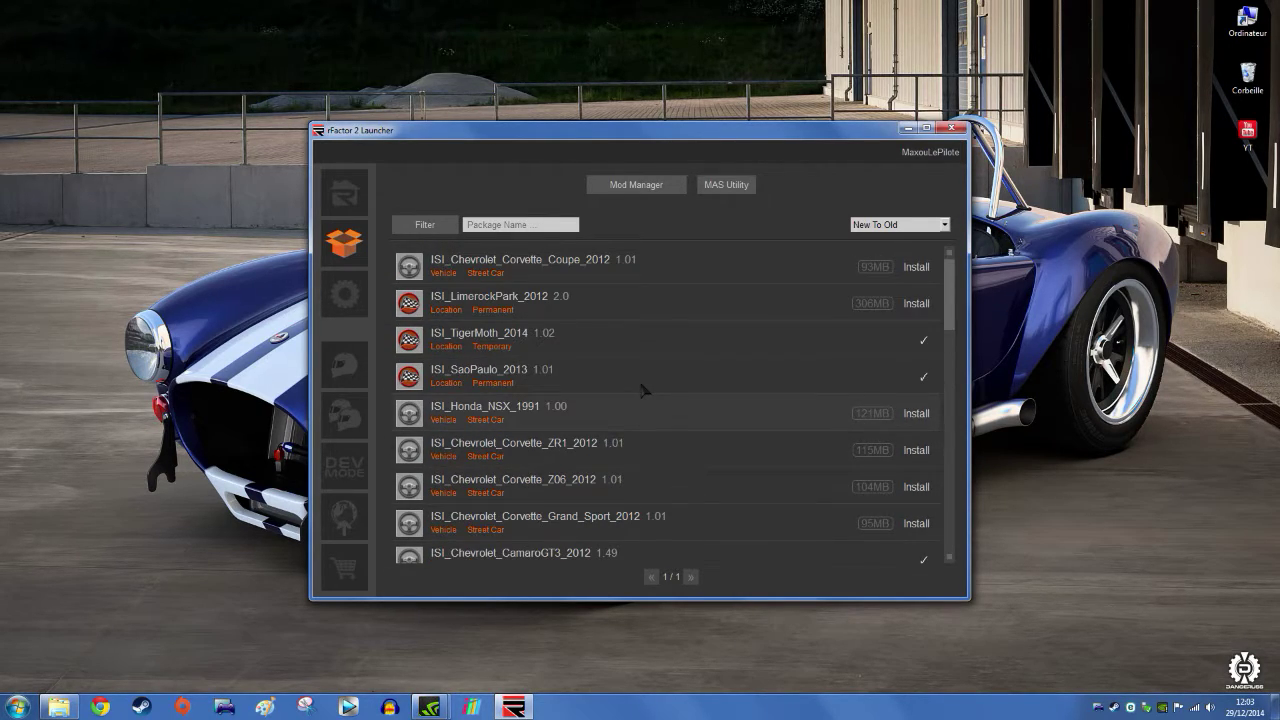
scroll(641, 390, "down", 12)
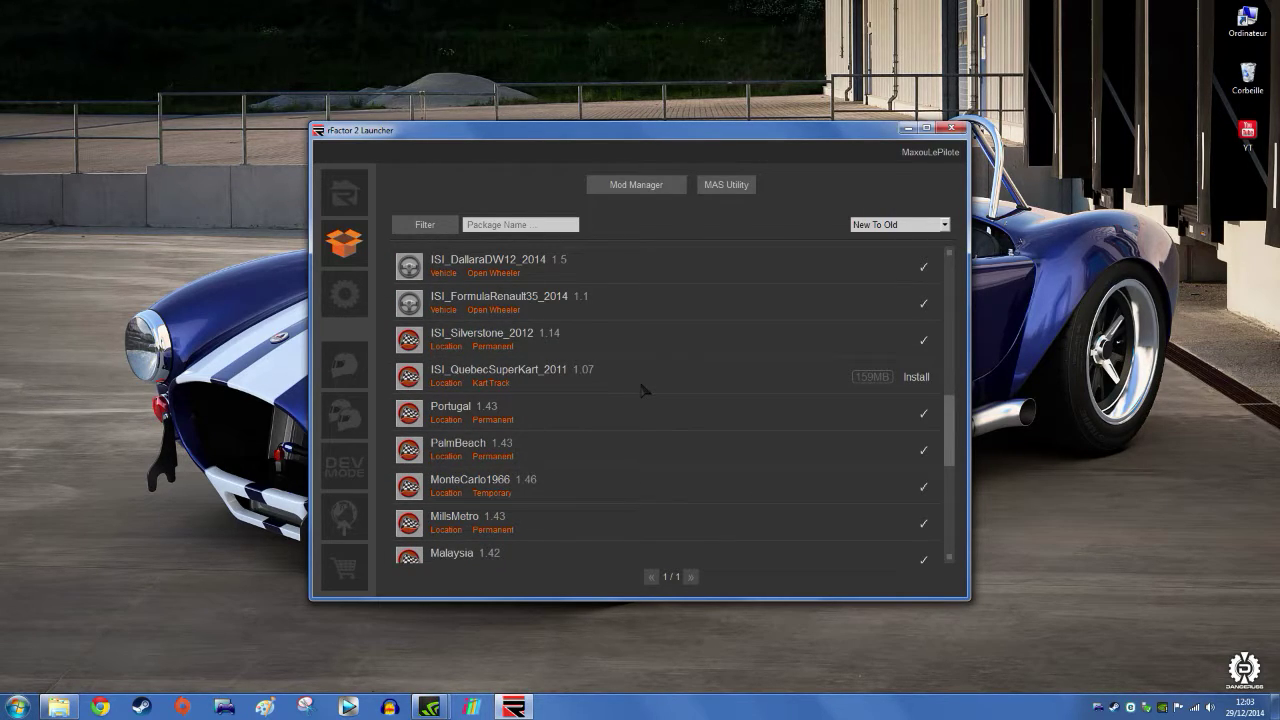
scroll(640, 389, "down", 5)
scroll(633, 388, "down", 2)
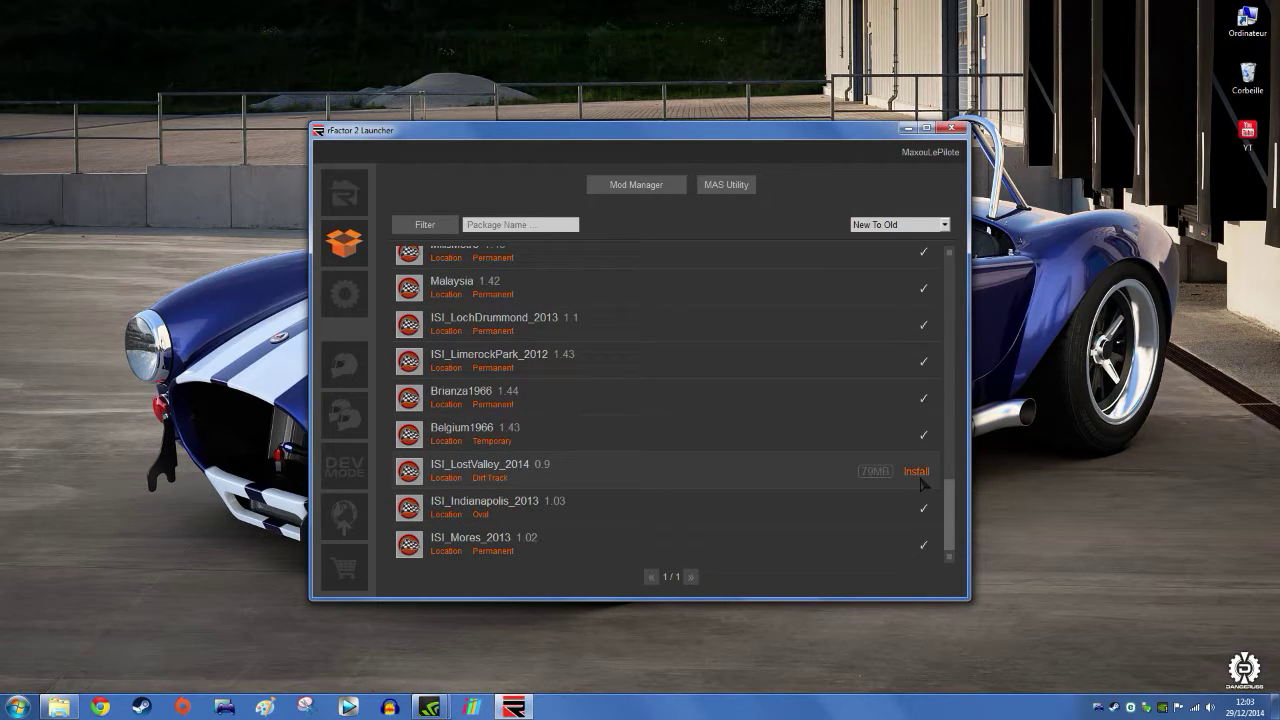
scroll(785, 440, "up", 5)
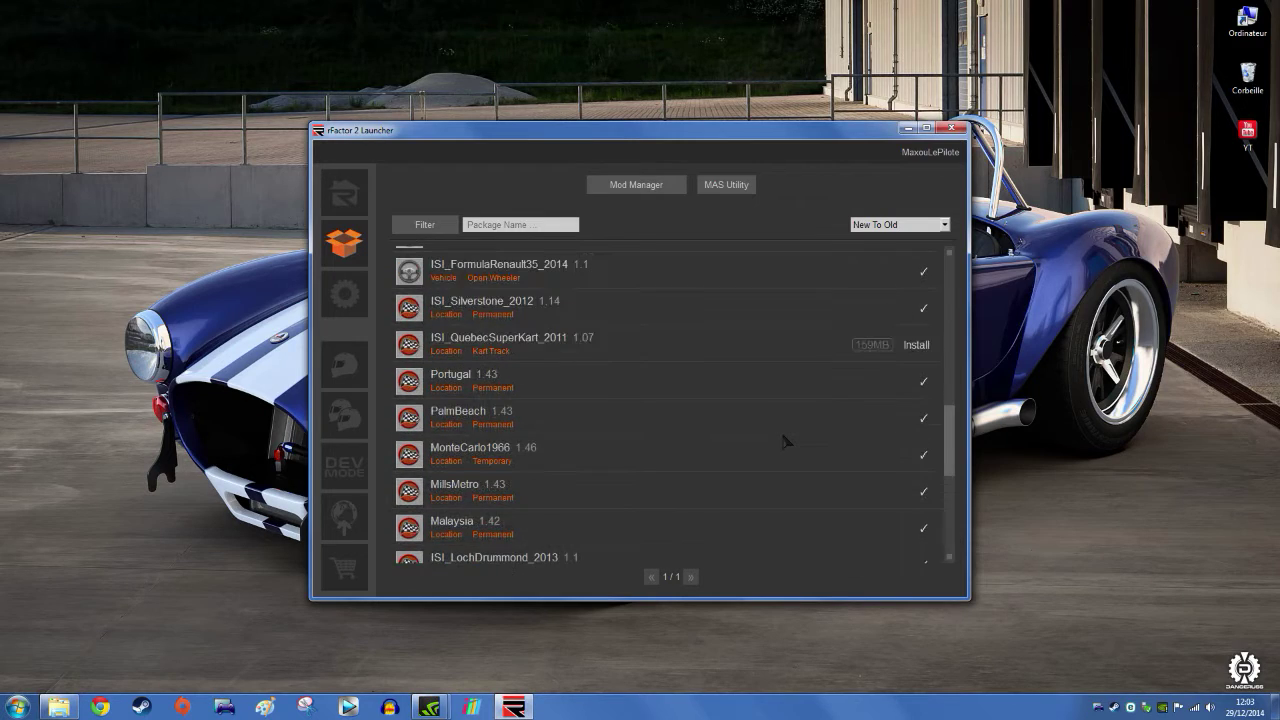
scroll(785, 440, "up", 6)
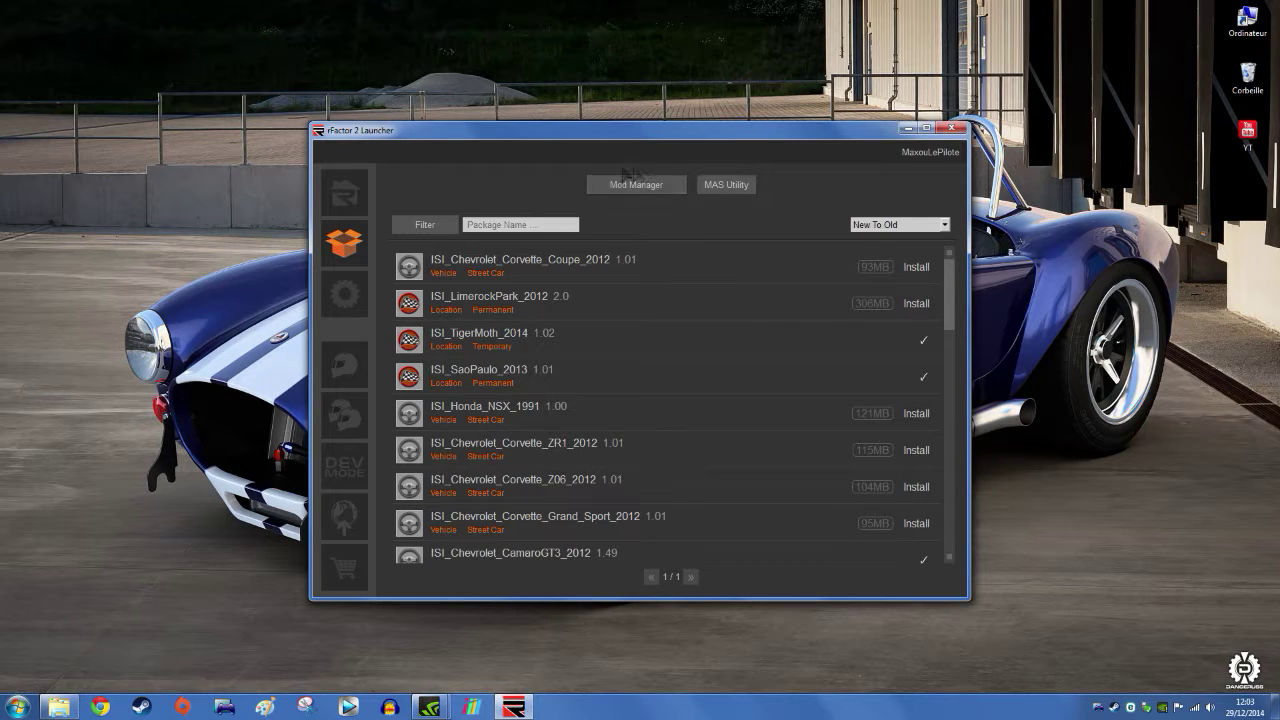
Step: Refresh the package list in the Mod Manager and sort it by installed status
left_click(640, 187)
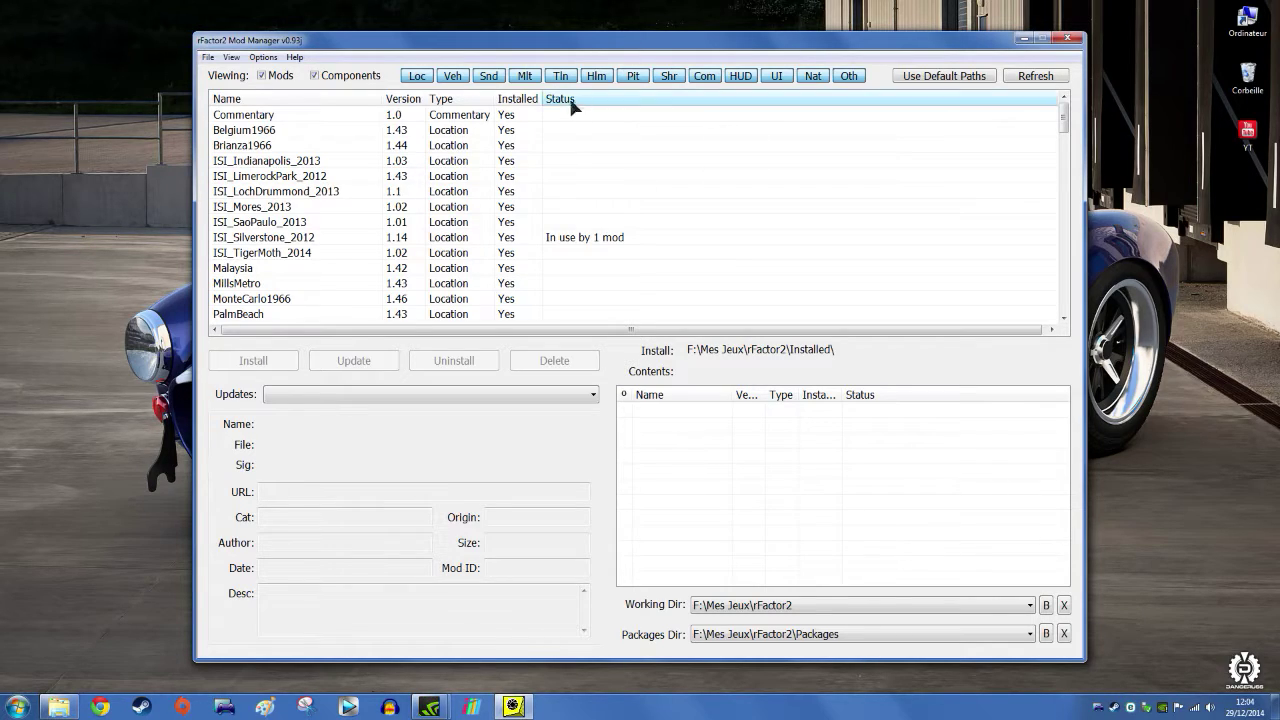
scroll(528, 175, "down", 5)
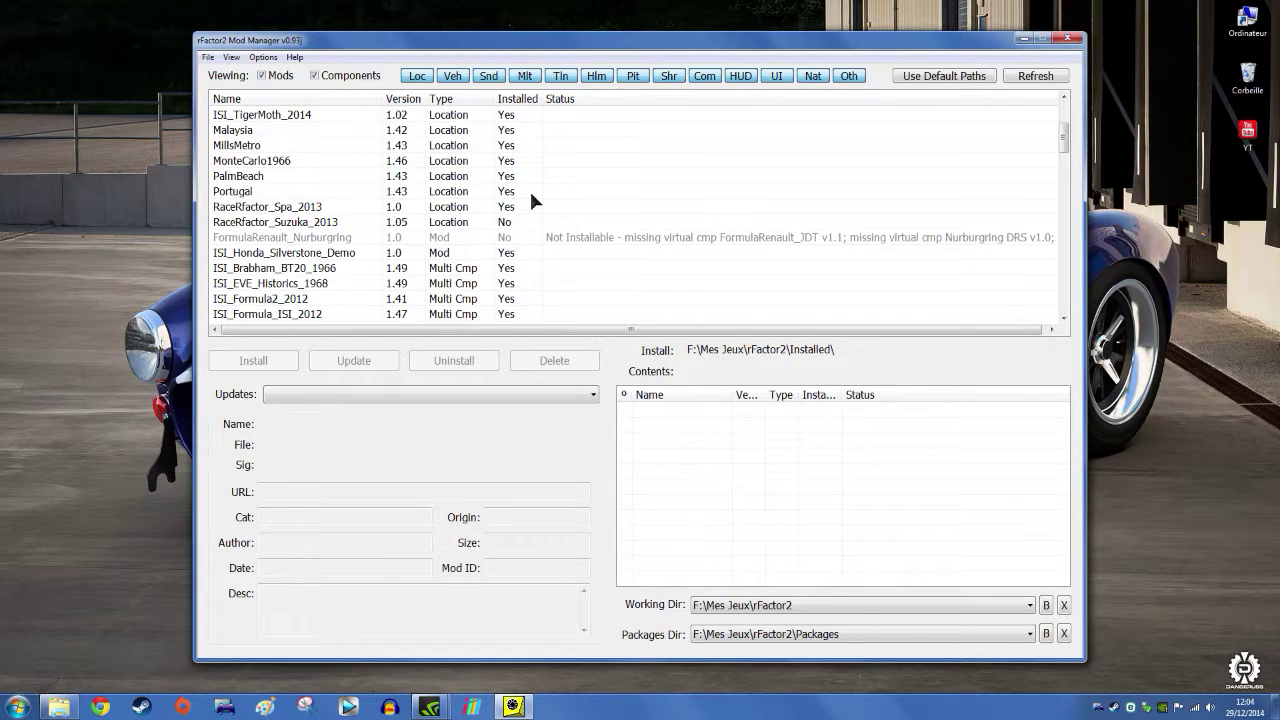
left_click(1032, 78)
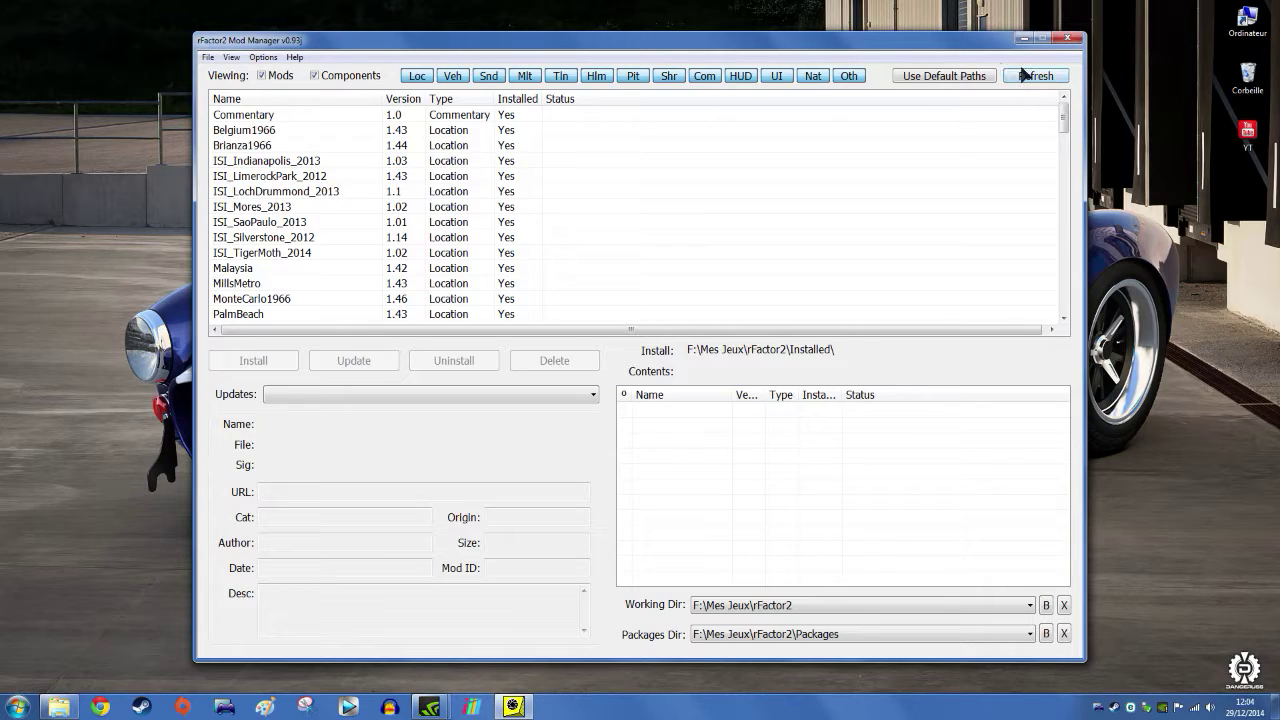
scroll(662, 159, "down", 2)
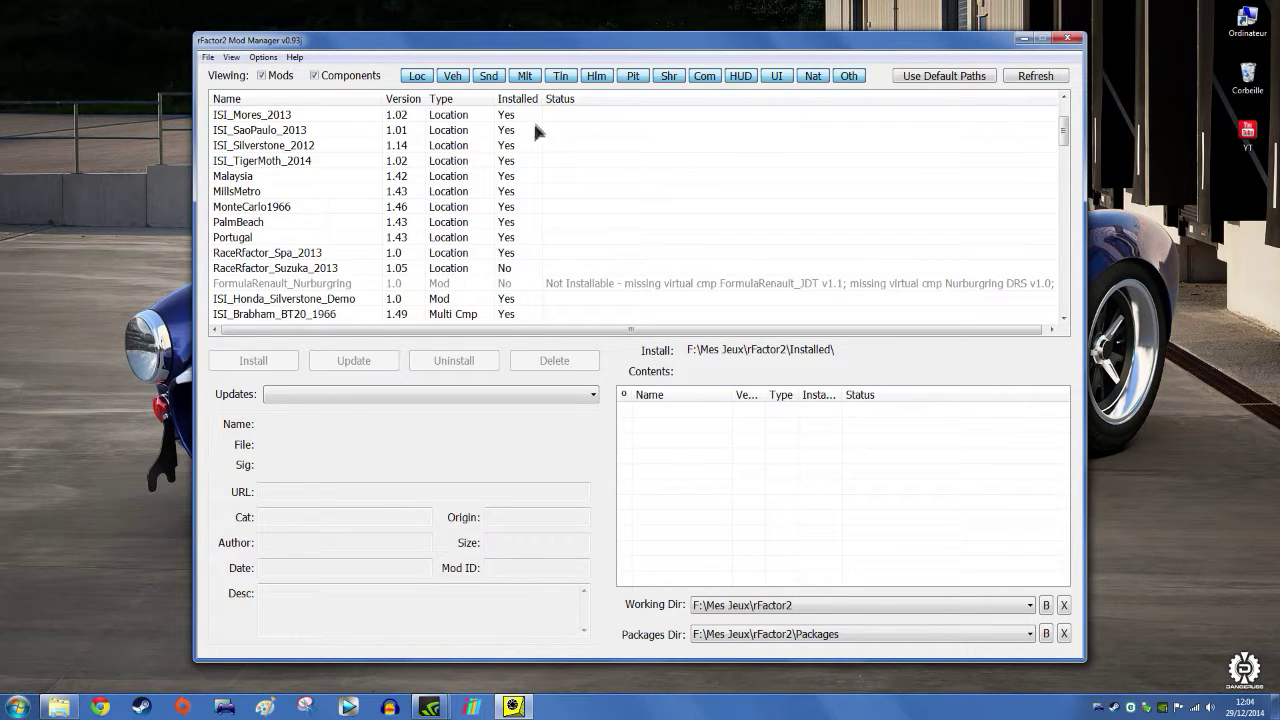
left_click(520, 99)
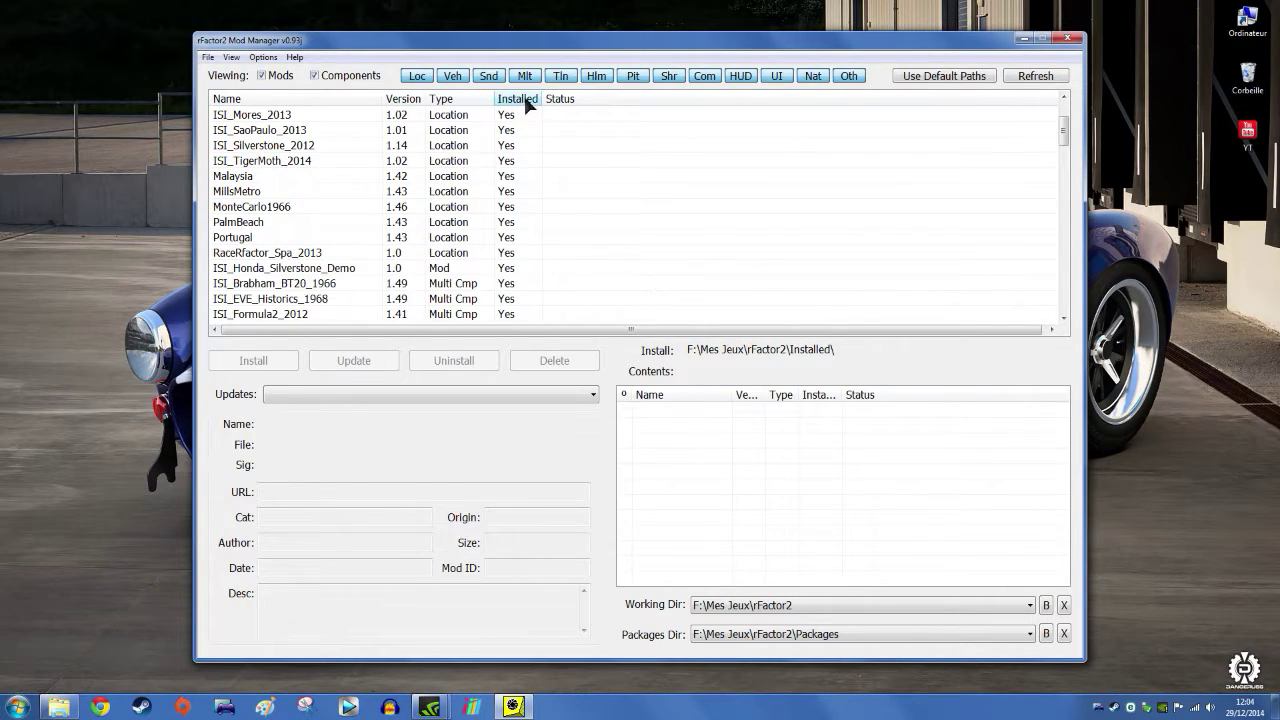
Step: Sort the package list by installed status and install the uninstalled RaceRfactor_Suzuka_2013 location
left_click(524, 100)
scroll(532, 125, "up", 2)
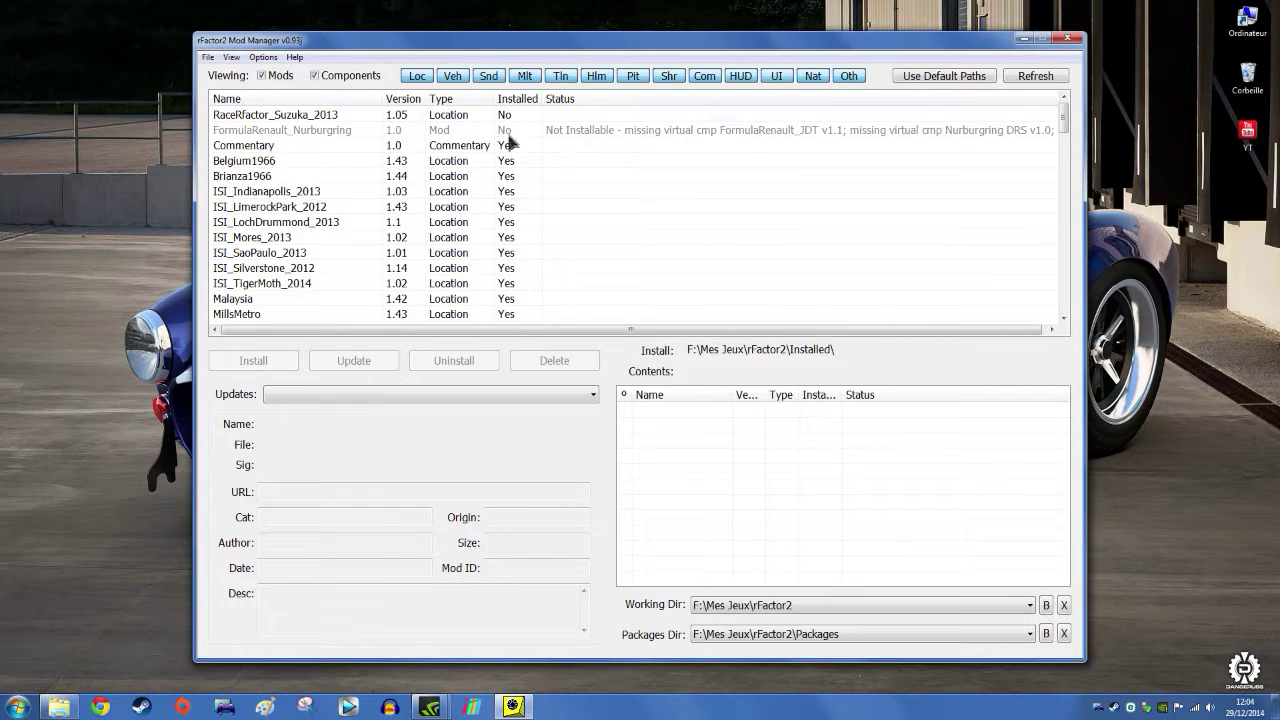
left_click(260, 117)
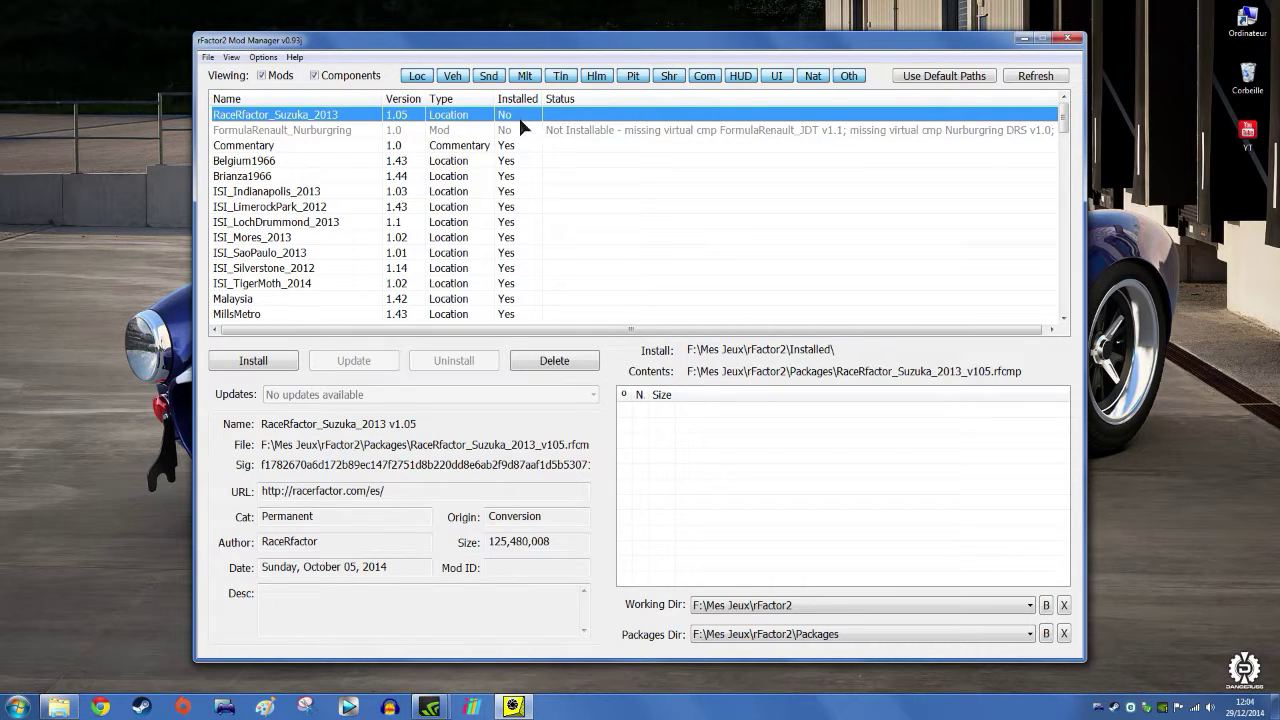
left_click(262, 365)
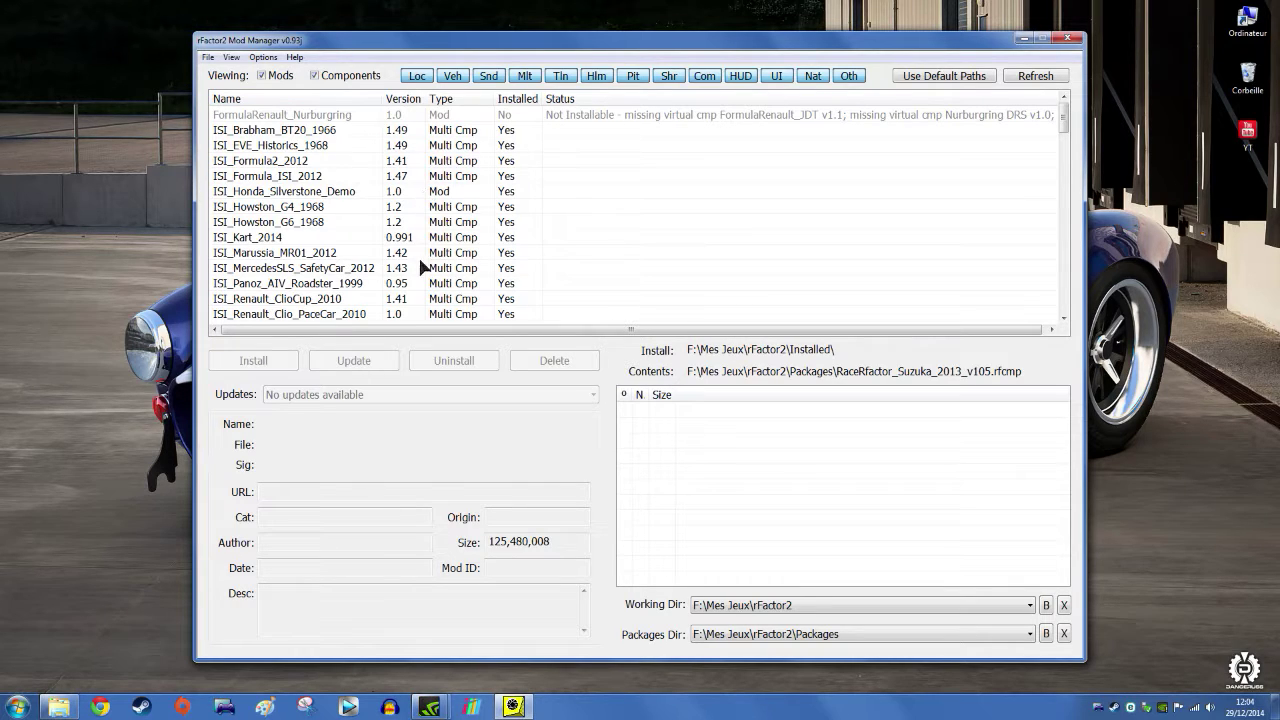
Step: Re-sort the packages by installed status, find RaceRfactor_Suzuka_2013 among the installed locations and uninstall it
left_click(514, 97)
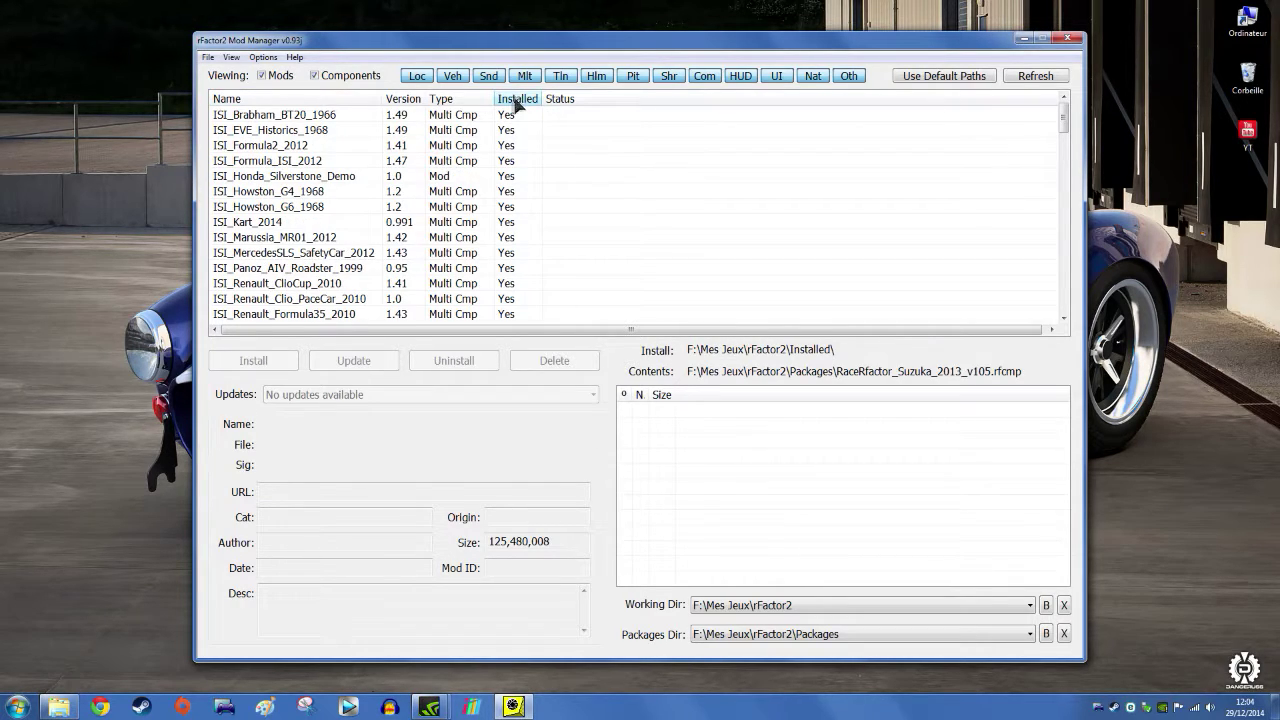
scroll(440, 170, "down", 4)
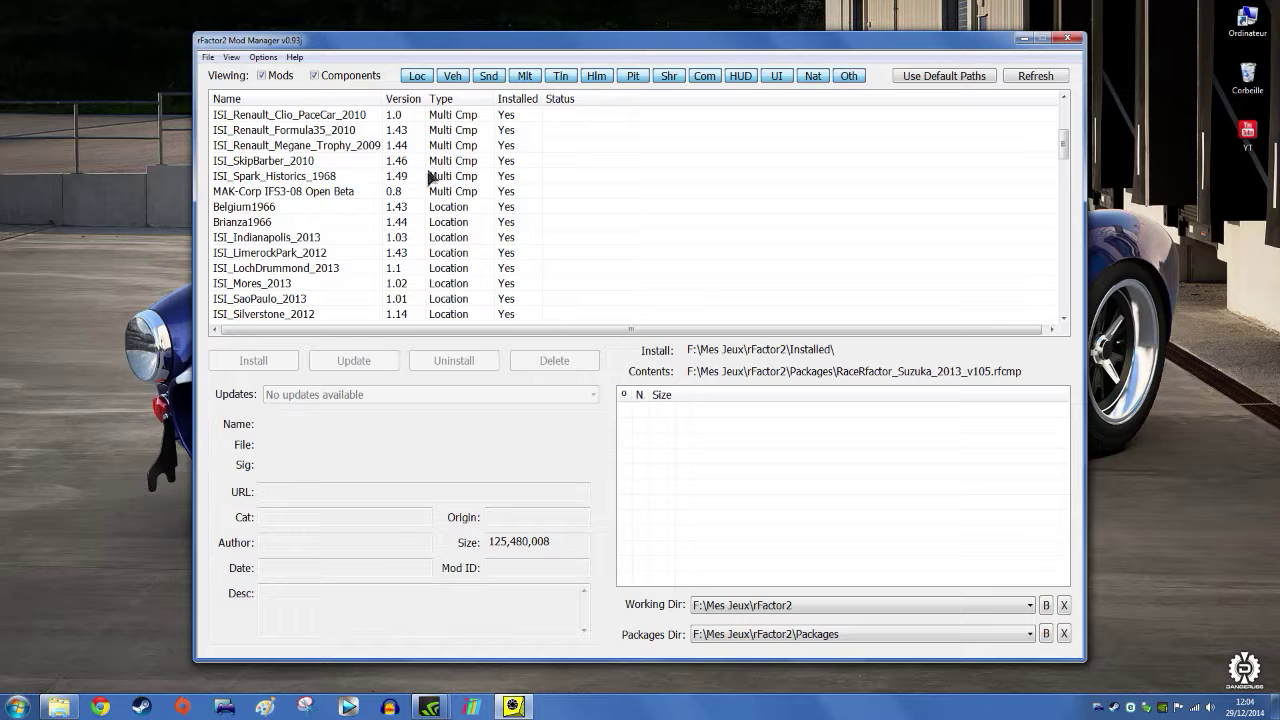
scroll(428, 178, "down", 2)
scroll(428, 178, "down", 2)
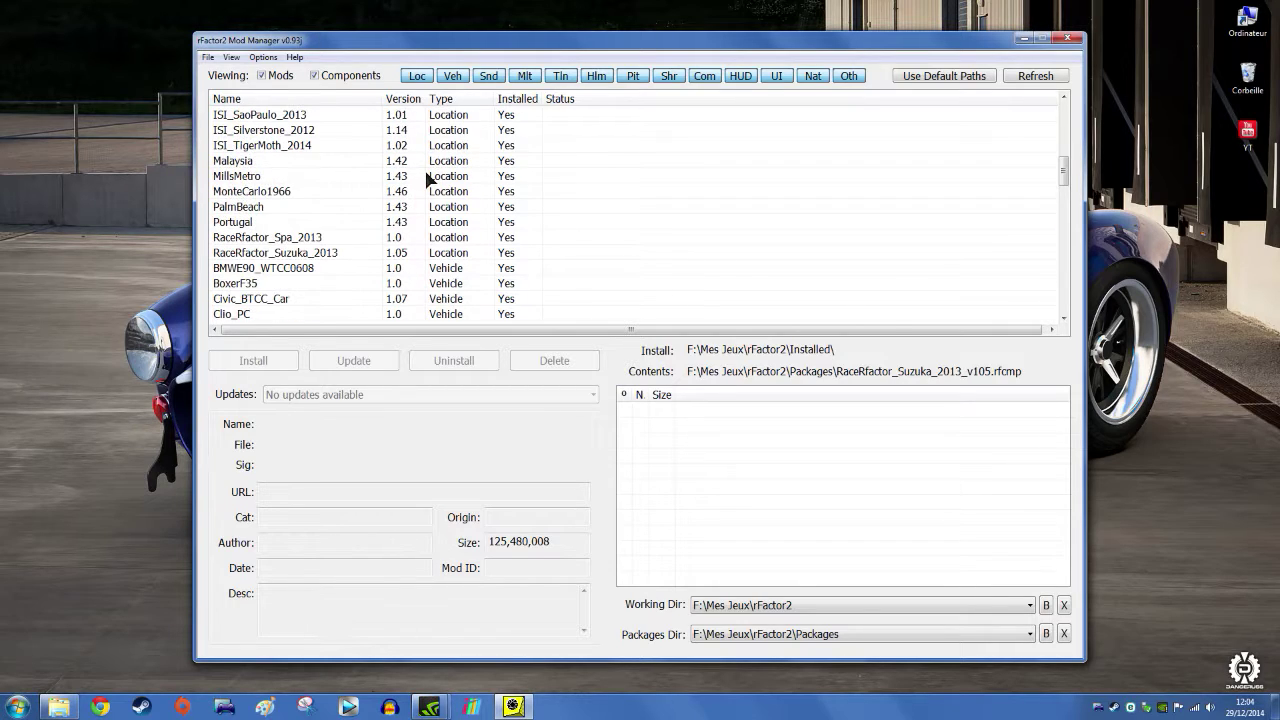
left_click(326, 253)
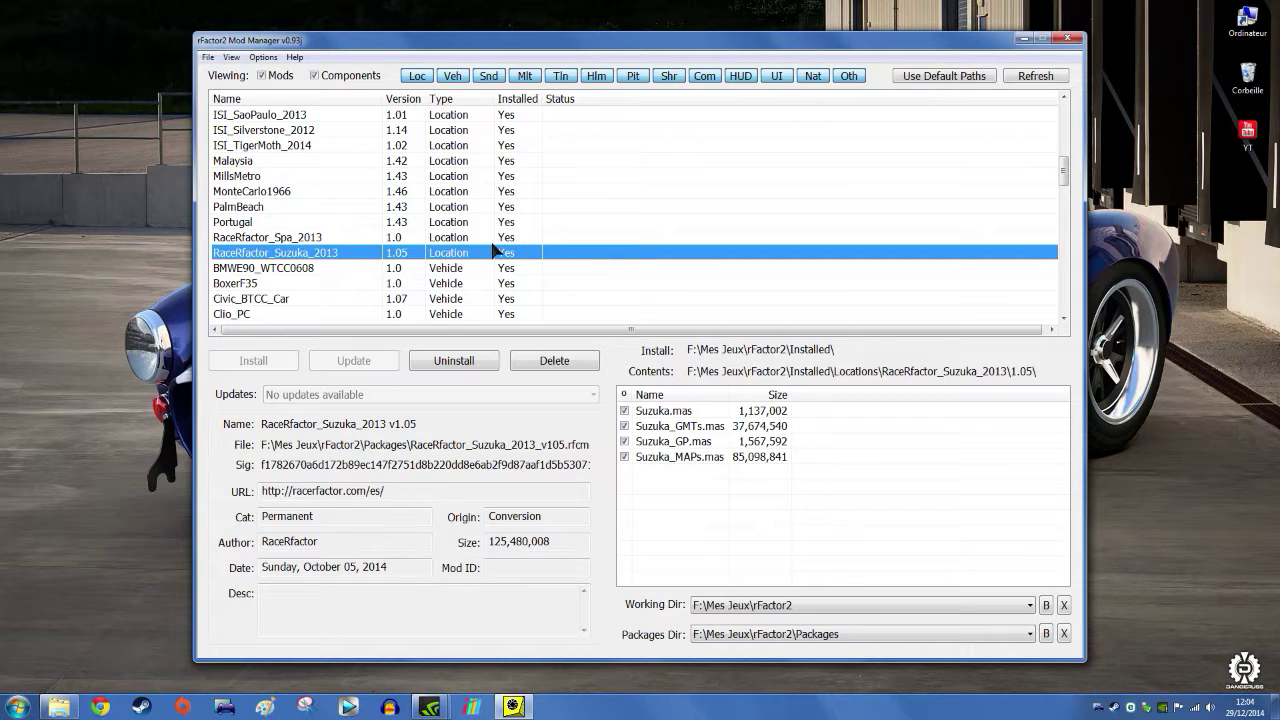
left_click(466, 362)
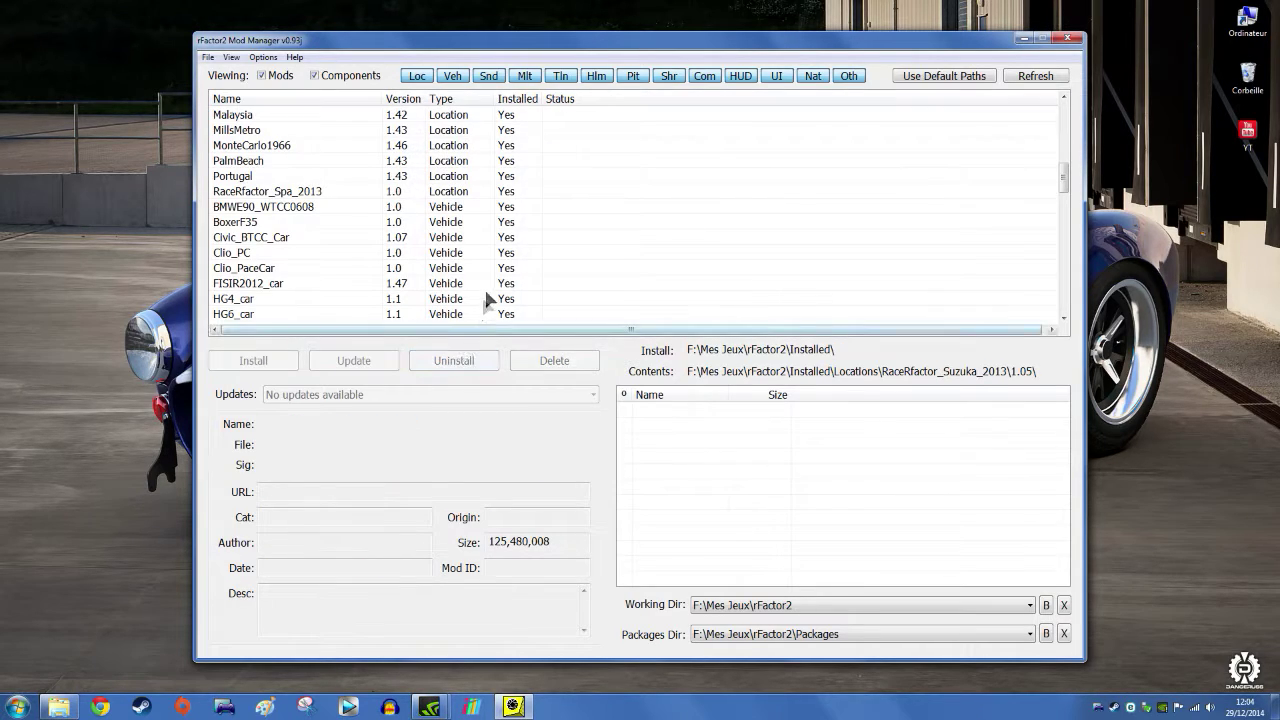
Step: Bring the uninstalled packages to the start of the list and reinstall RaceRfactor_Suzuka_2013
scroll(509, 240, "up", 5)
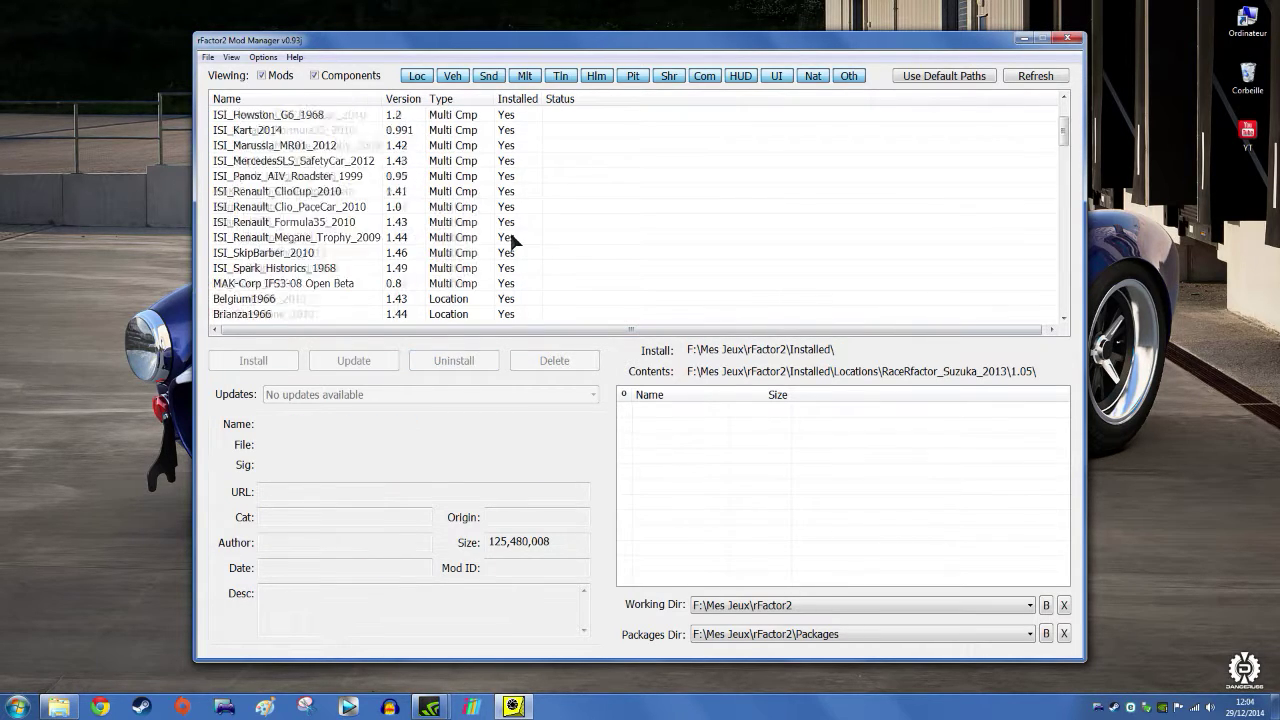
left_click(525, 100)
left_click(368, 131)
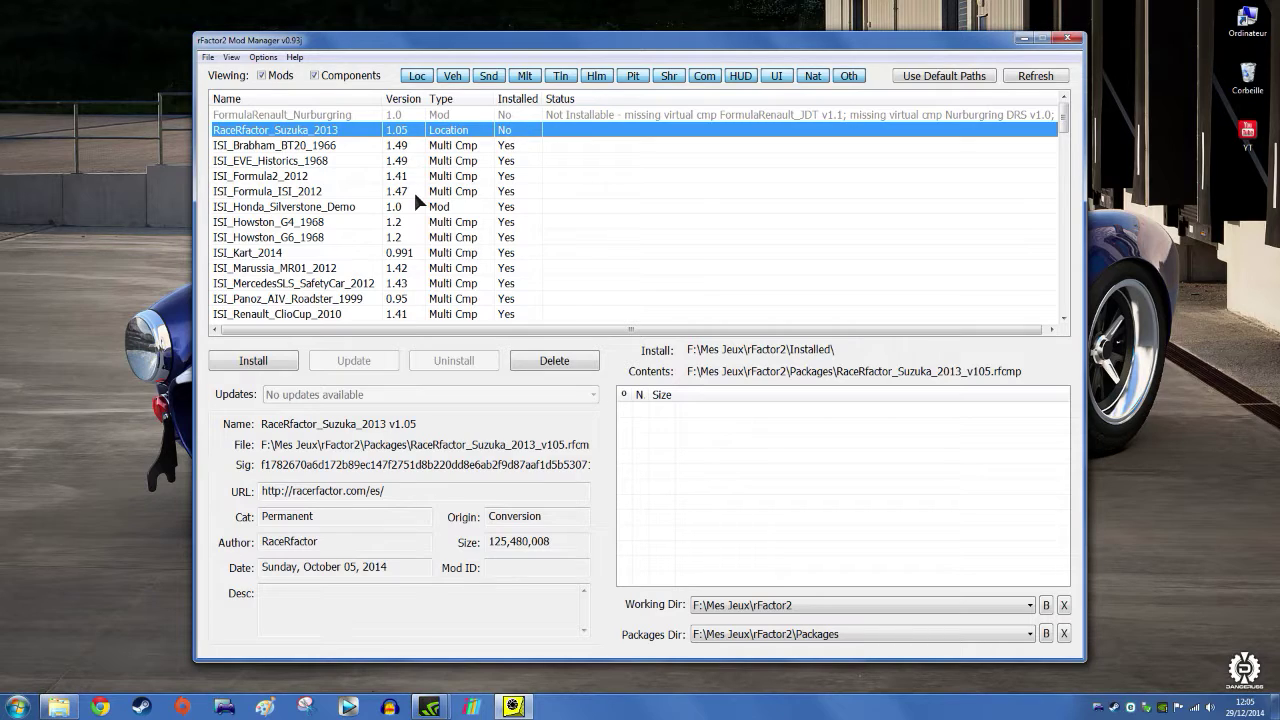
left_click(240, 358)
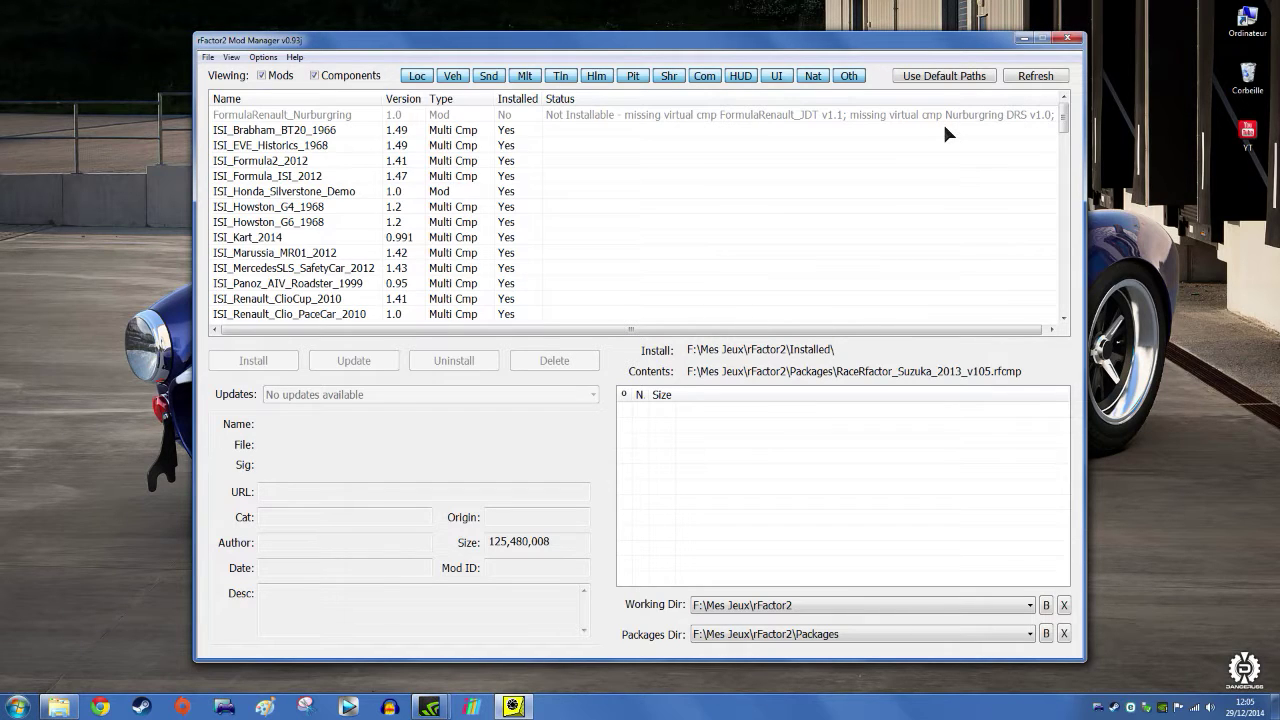
Step: Close the Mod Manager and start the single-player game from the rFactor 2 launcher's home page
left_click(1068, 38)
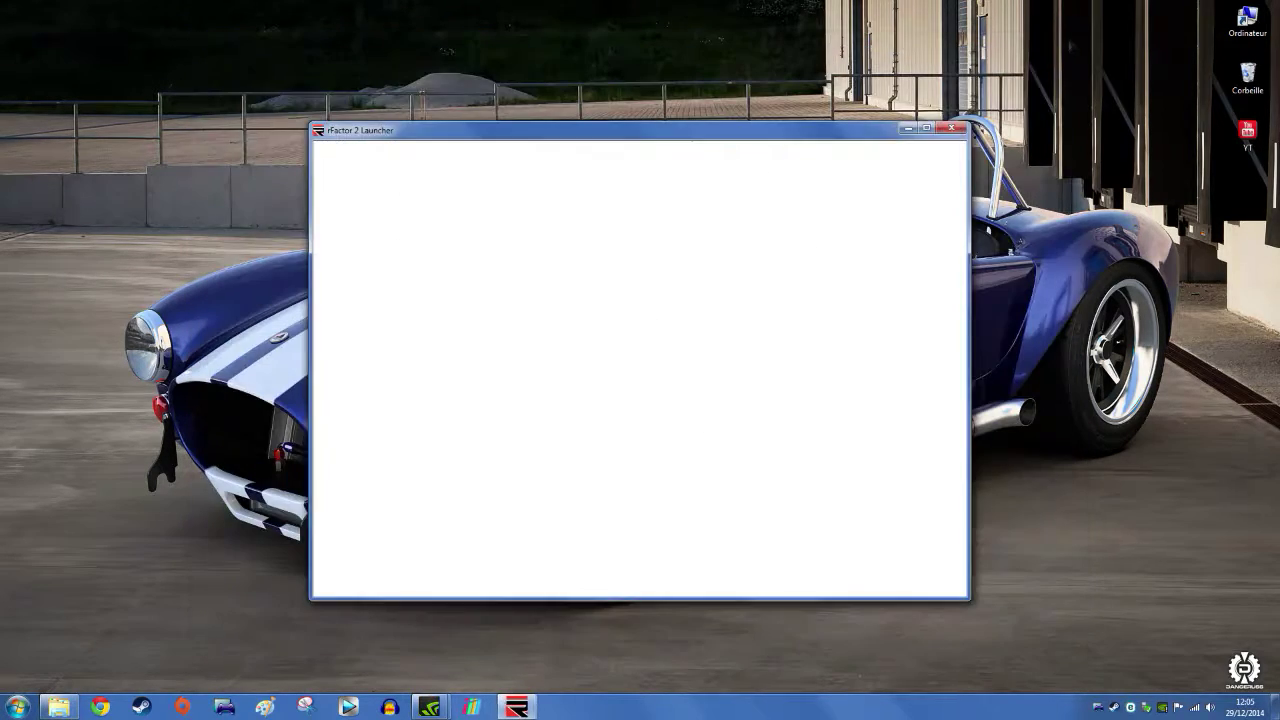
left_click(343, 192)
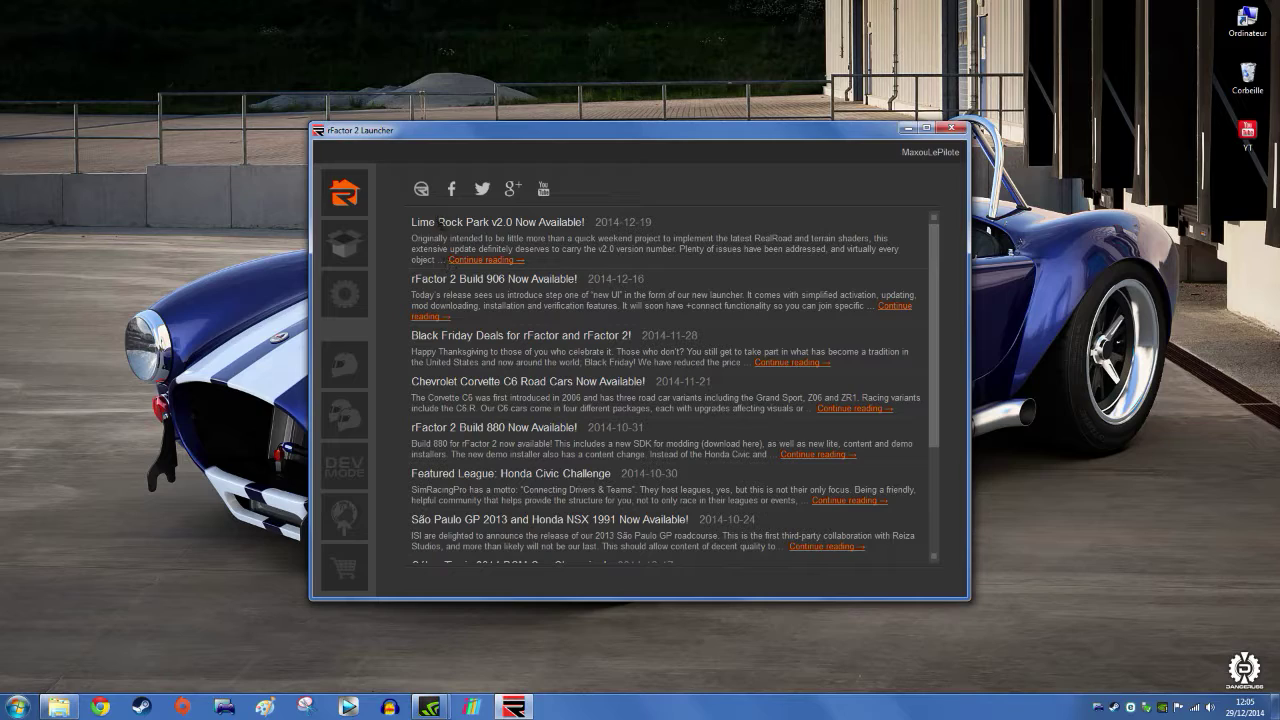
left_click(345, 368)
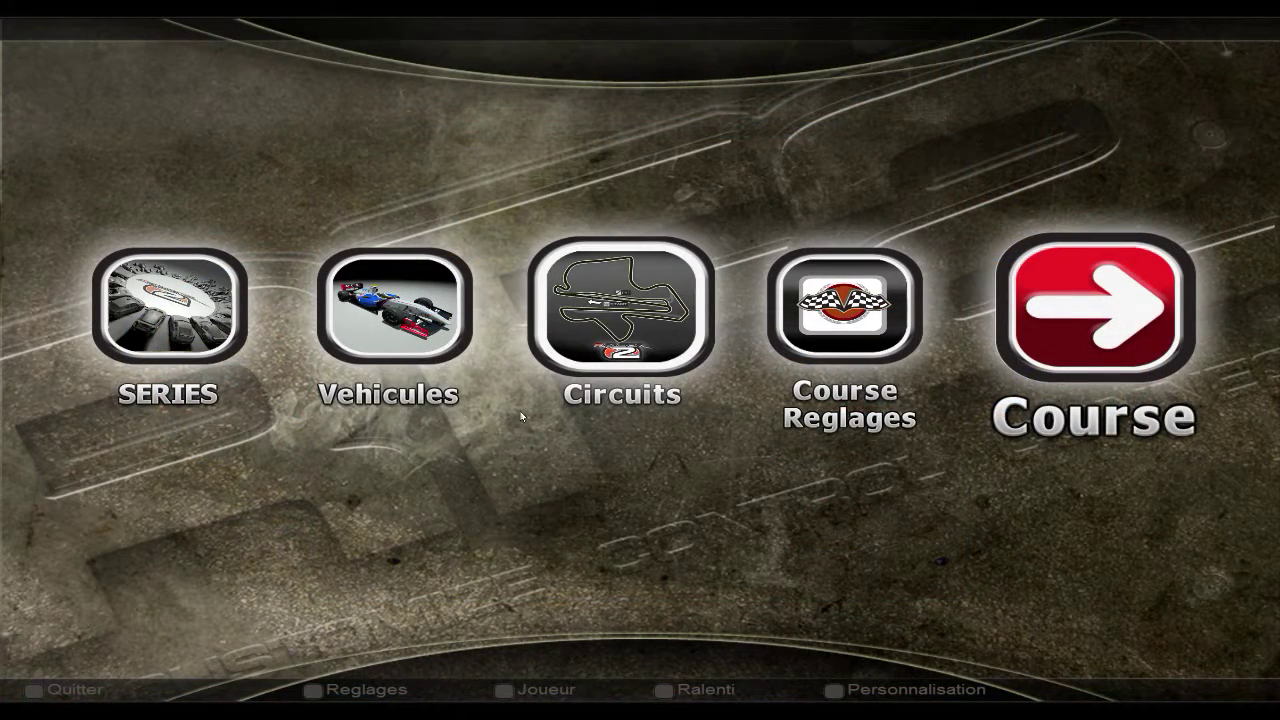
Step: Show the circuits as a list and choose the G.P. de Japon layout of RaceRfactor Suzuka 2013 1.05
left_click(590, 345)
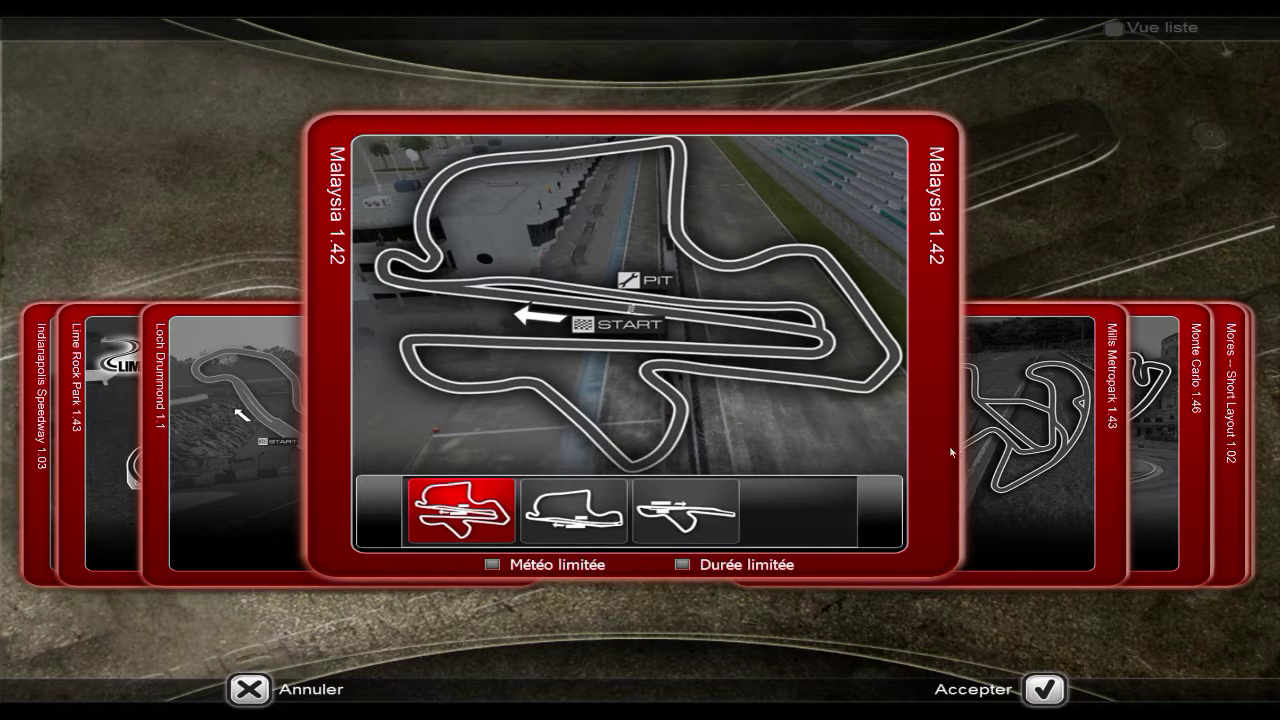
left_click(1115, 28)
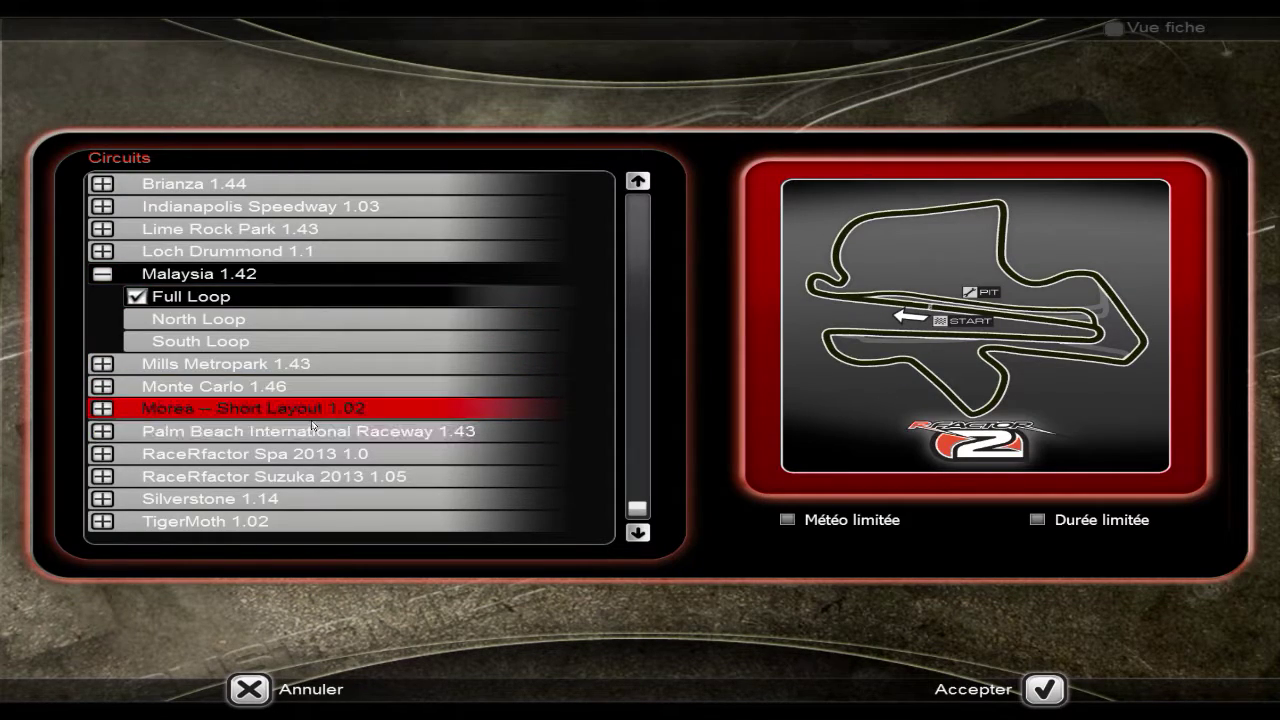
left_click(318, 475)
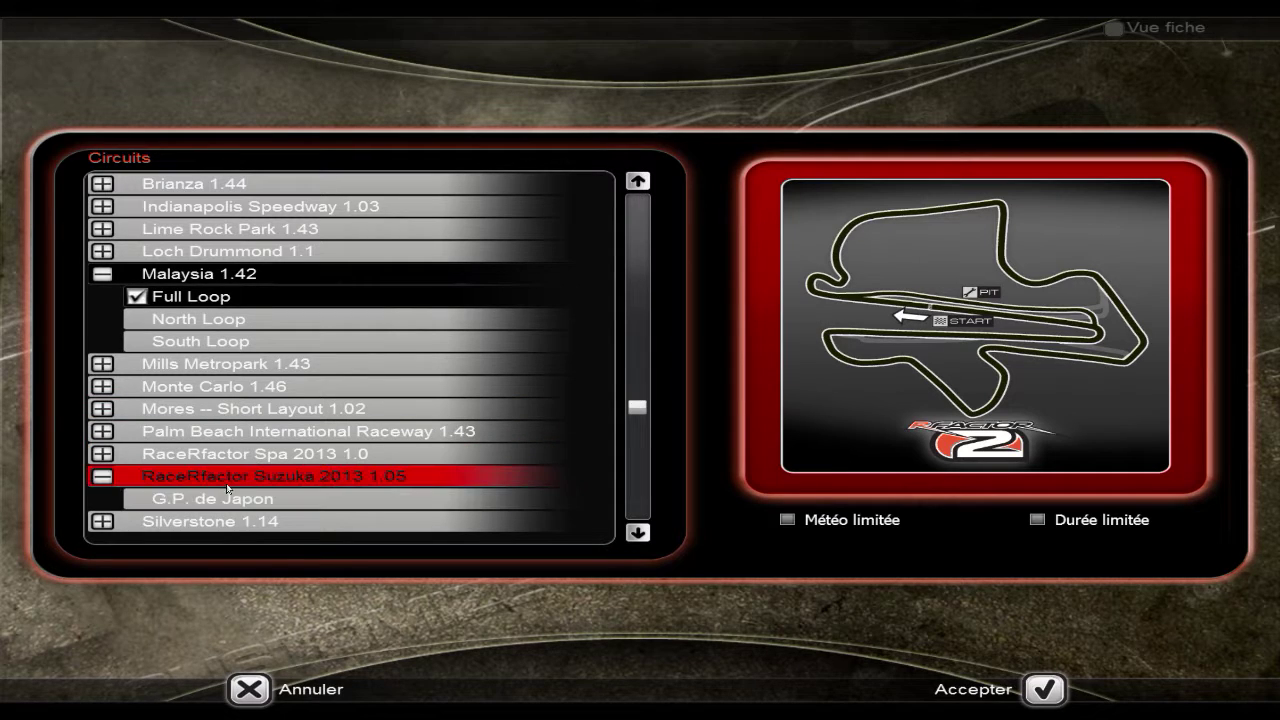
left_click(278, 496)
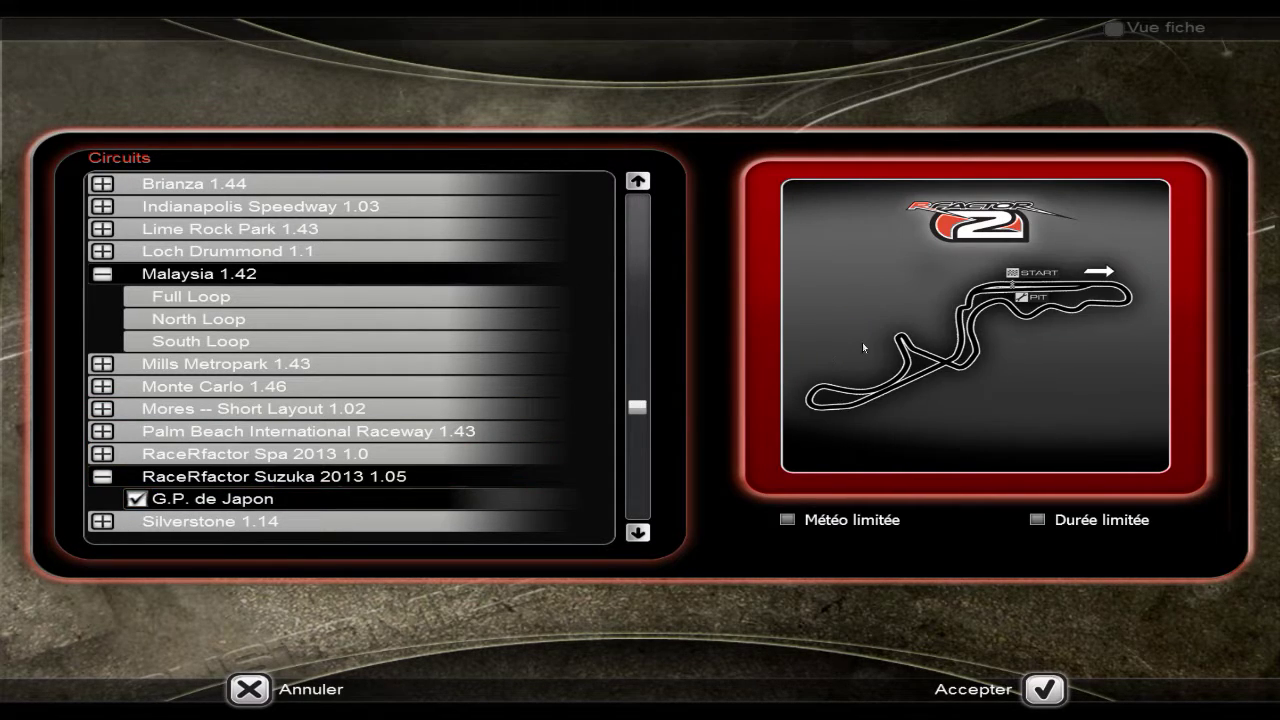
left_click(1044, 689)
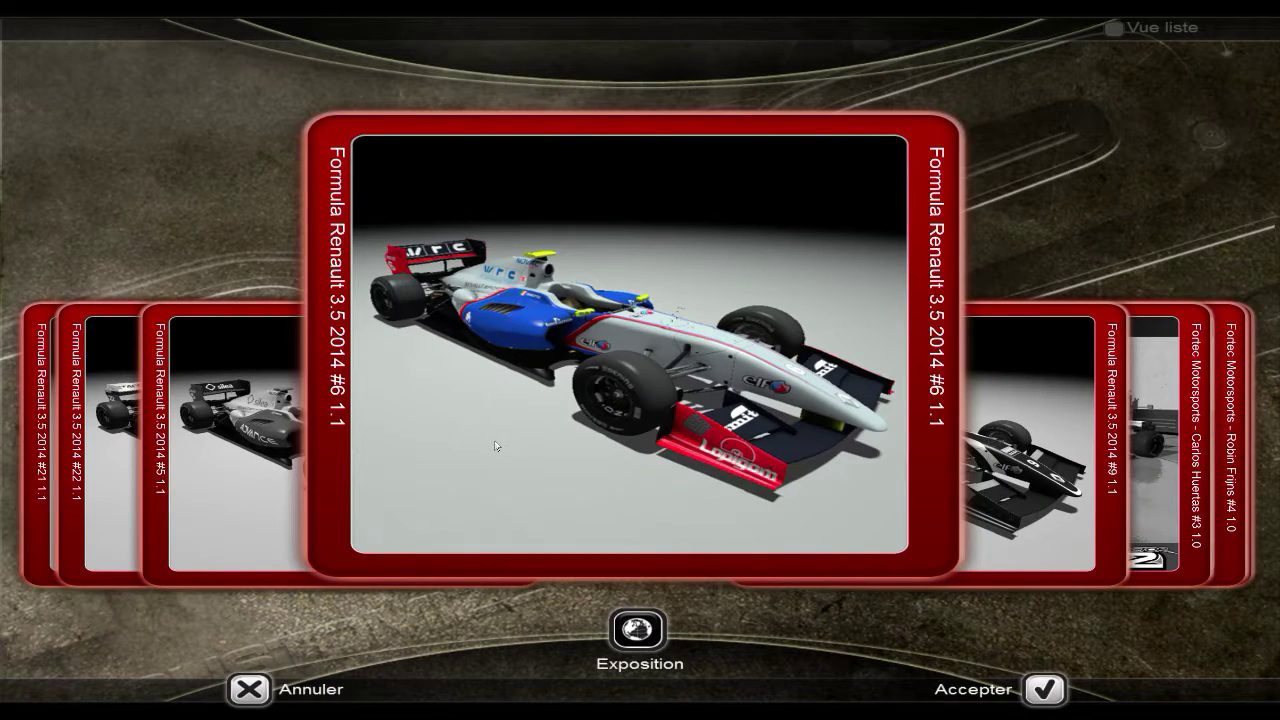
Step: Start the Suzuka race with the Formula Renault 3.5 2014 #6 1.1 car and widen the cockpit view
left_click(1044, 689)
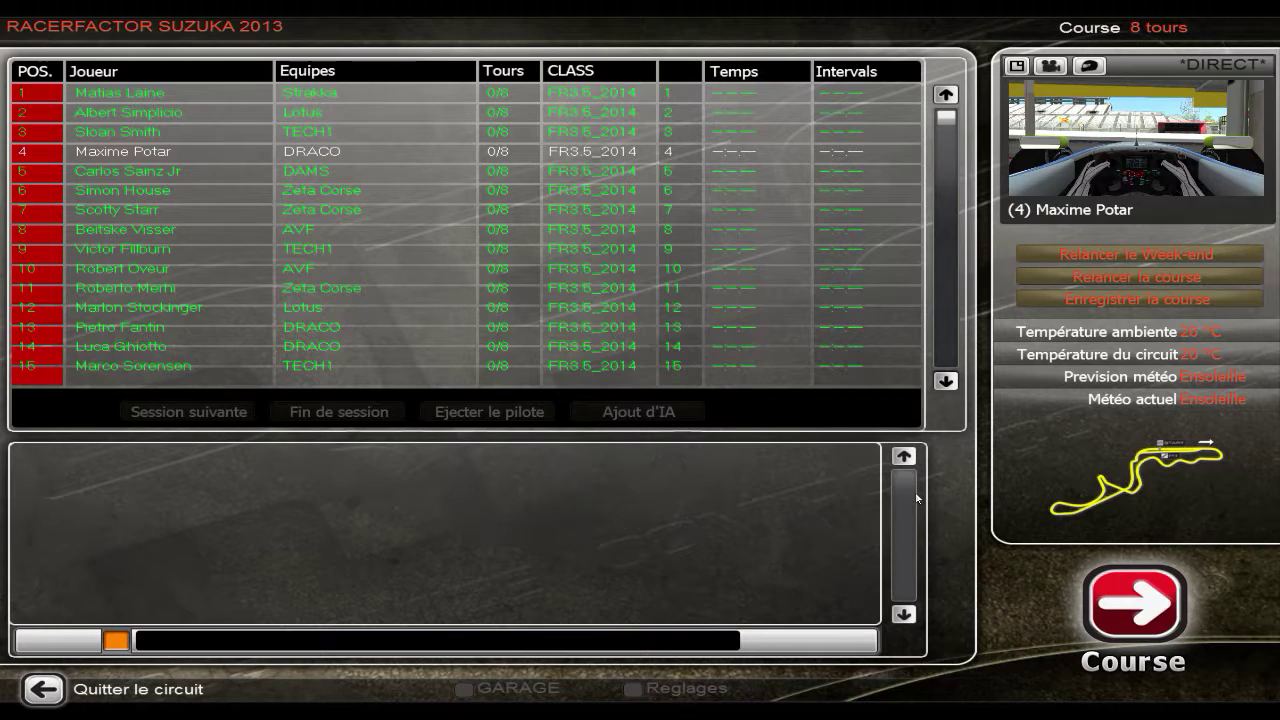
left_click(1134, 605)
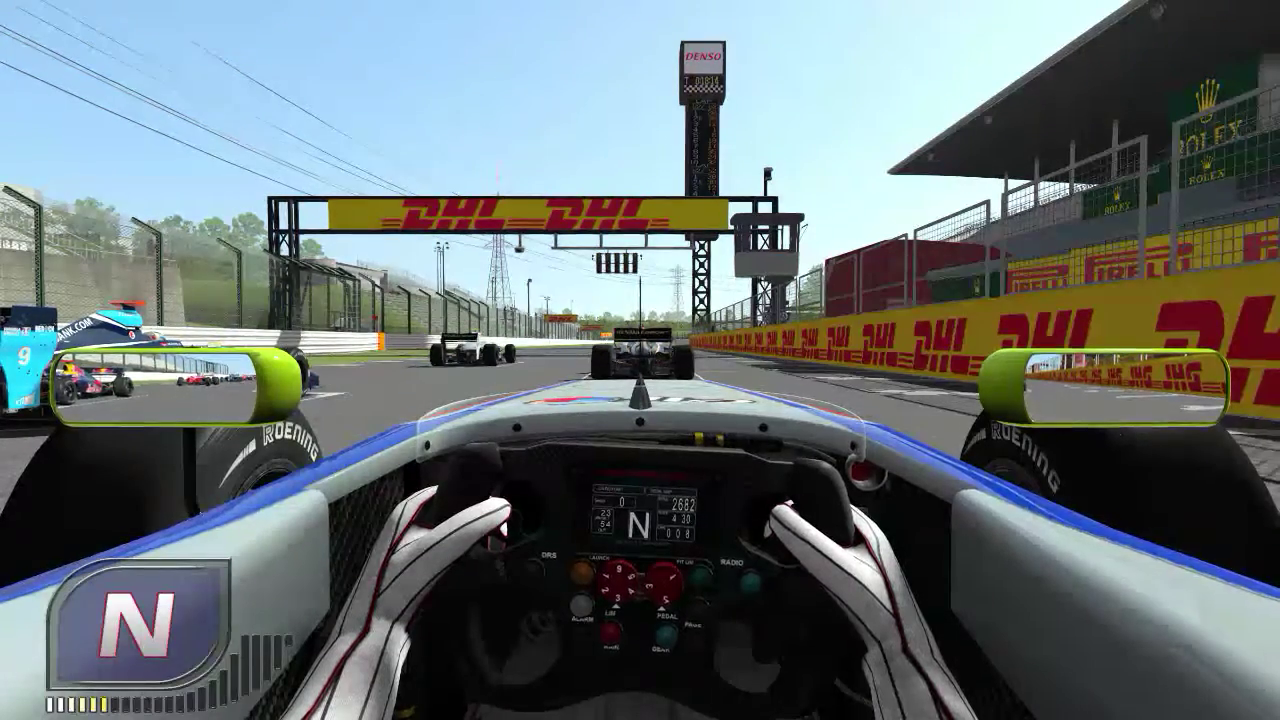
key("Insert")
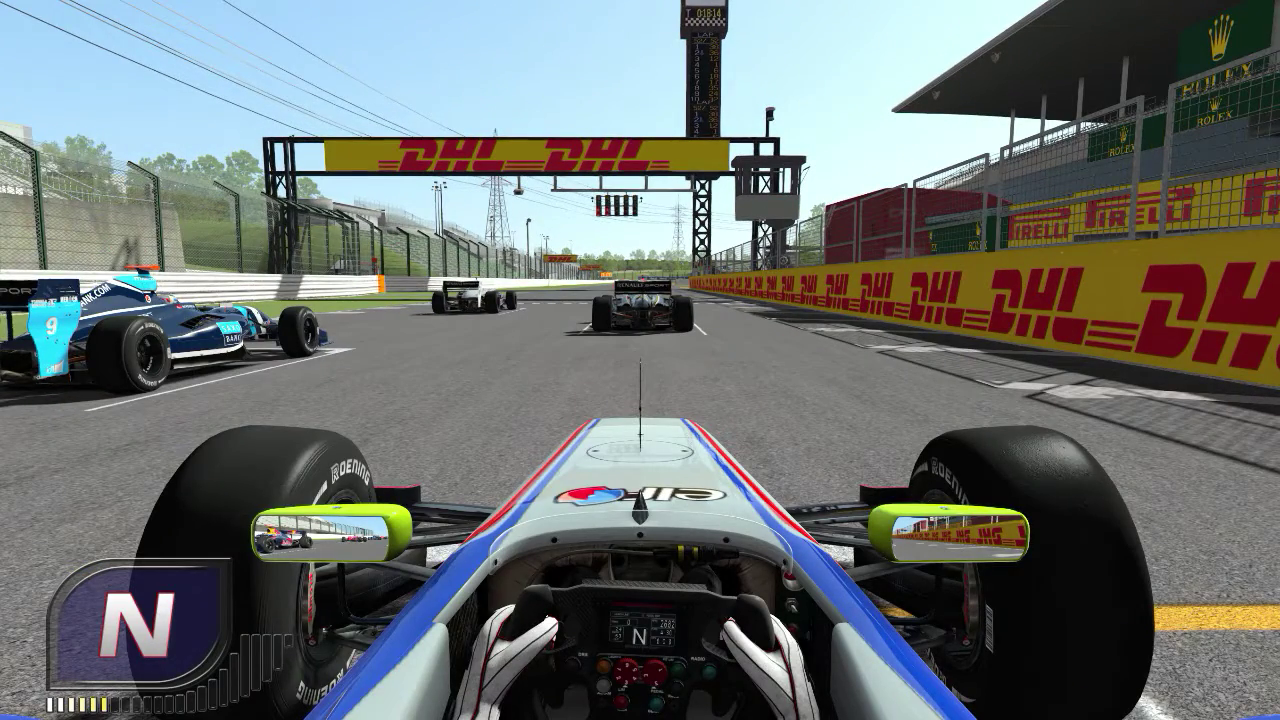